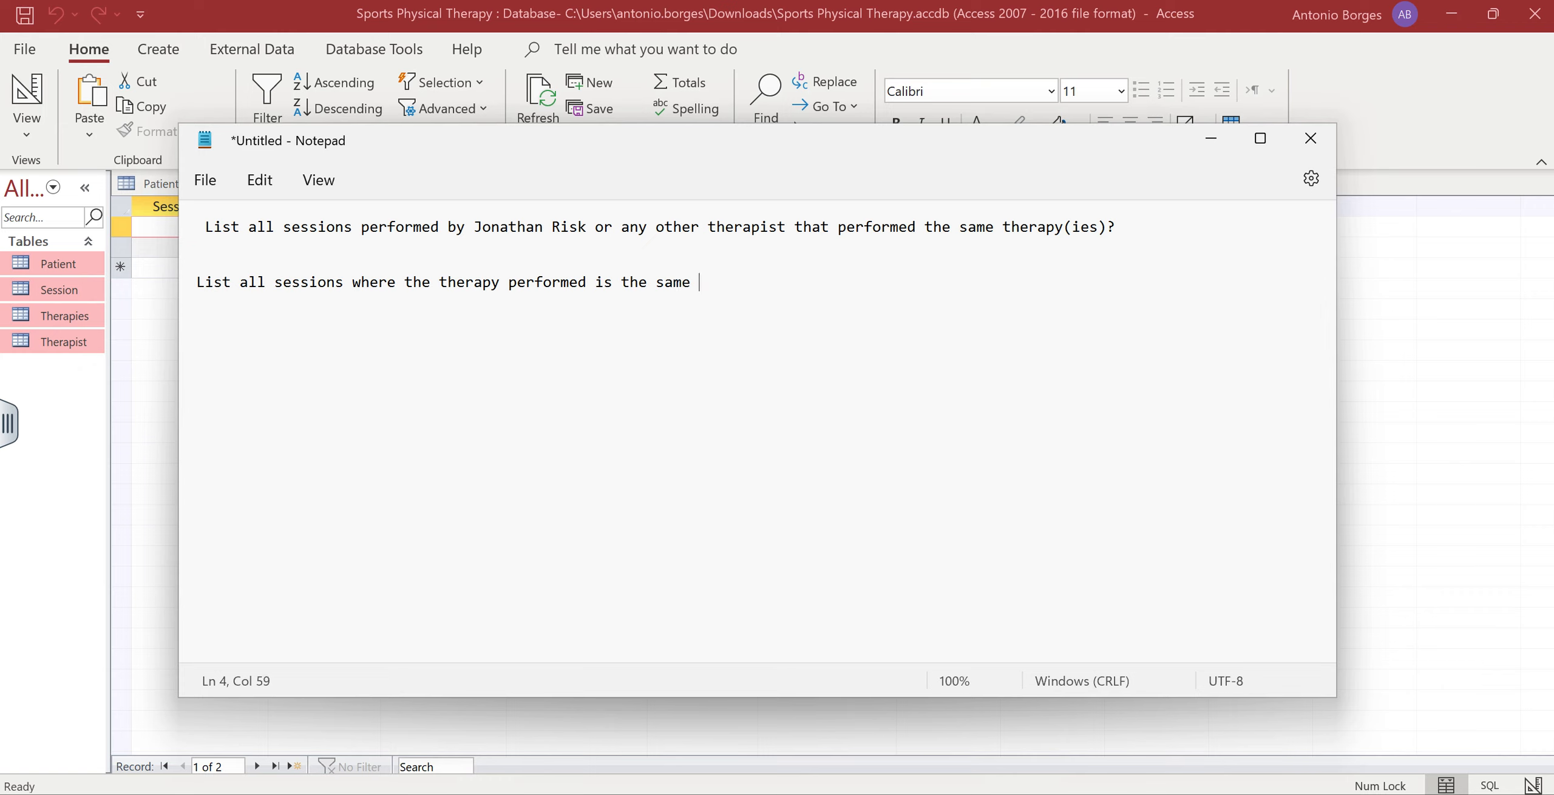
# Finish the restated question in the note with "as the therapies performed by" followed by the therapist's full name
pyautogui.write('the therapies performed by Jona')
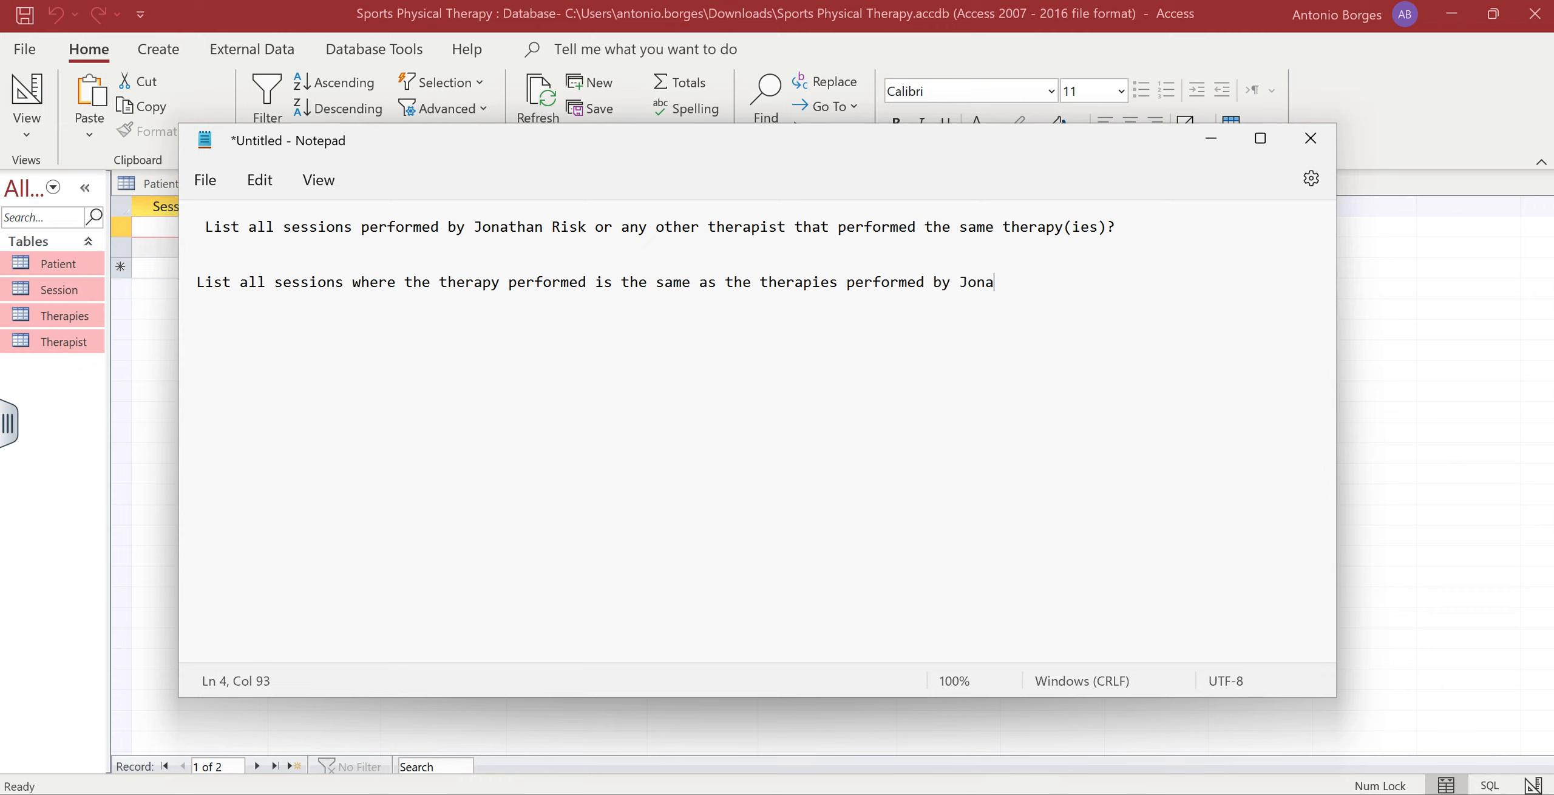
pyautogui.write('than Risk.')
pyautogui.moveTo(1014, 288); pyautogui.dragTo(297, 321)
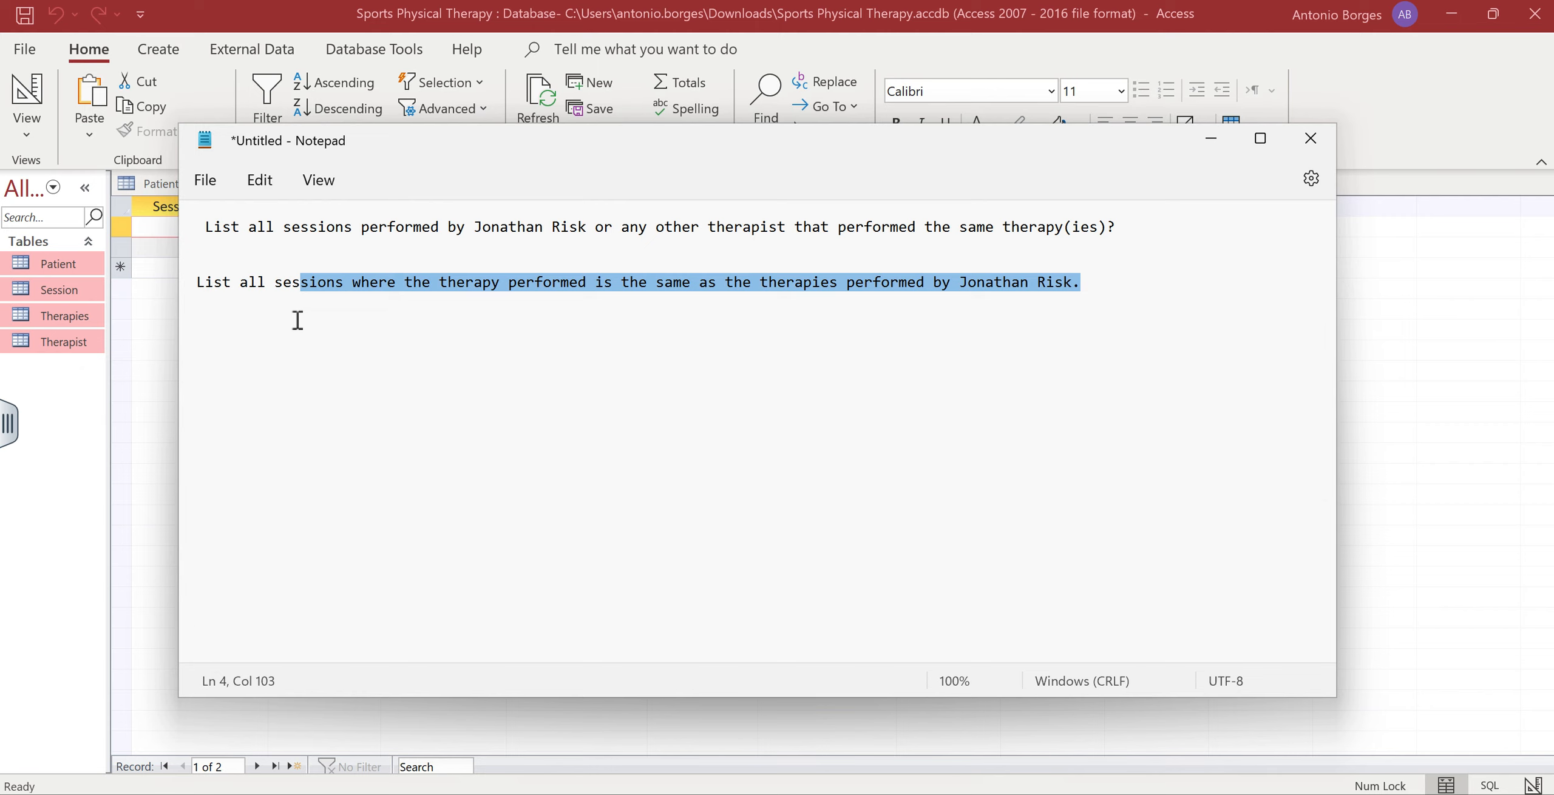
pyautogui.click(410, 322)
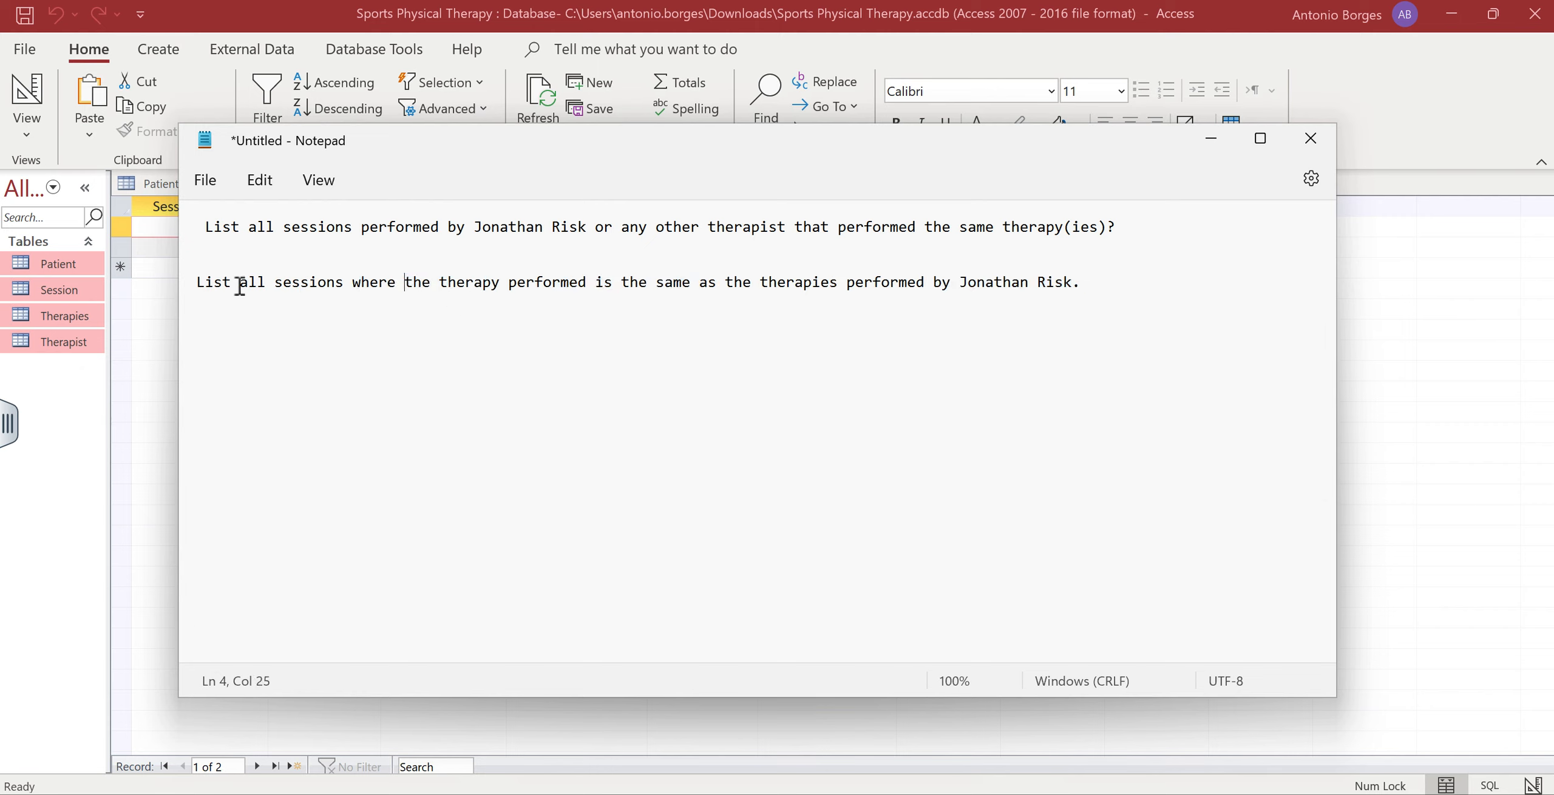
pyautogui.moveTo(197, 284); pyautogui.dragTo(726, 289)
pyautogui.click(820, 280)
# Switch to Access, replace Session.* with the TherapyCode field in Query1's design, and run the query
pyautogui.click(149, 391)
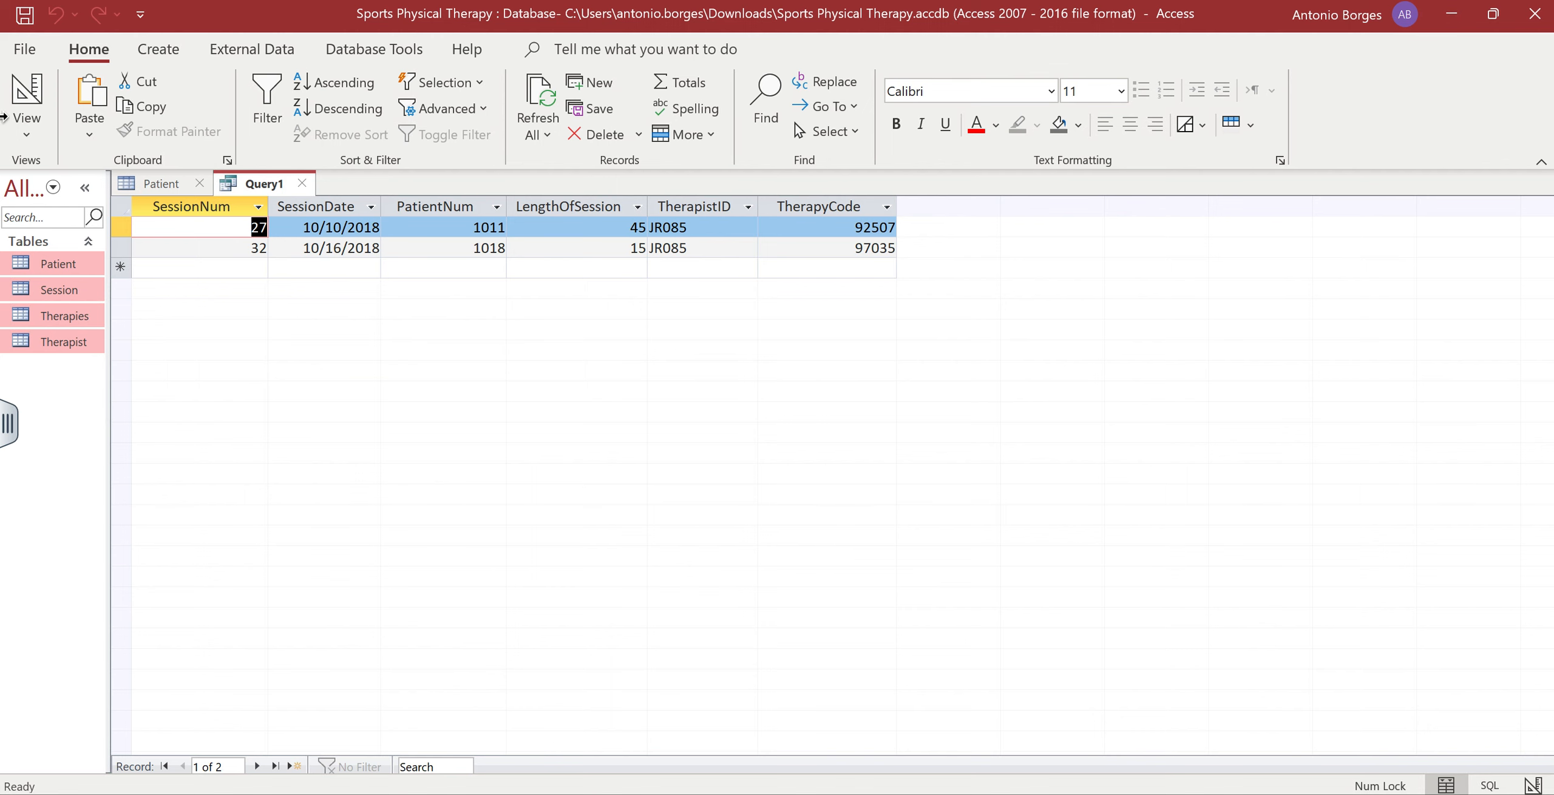
pyautogui.click(26, 128)
pyautogui.click(85, 277)
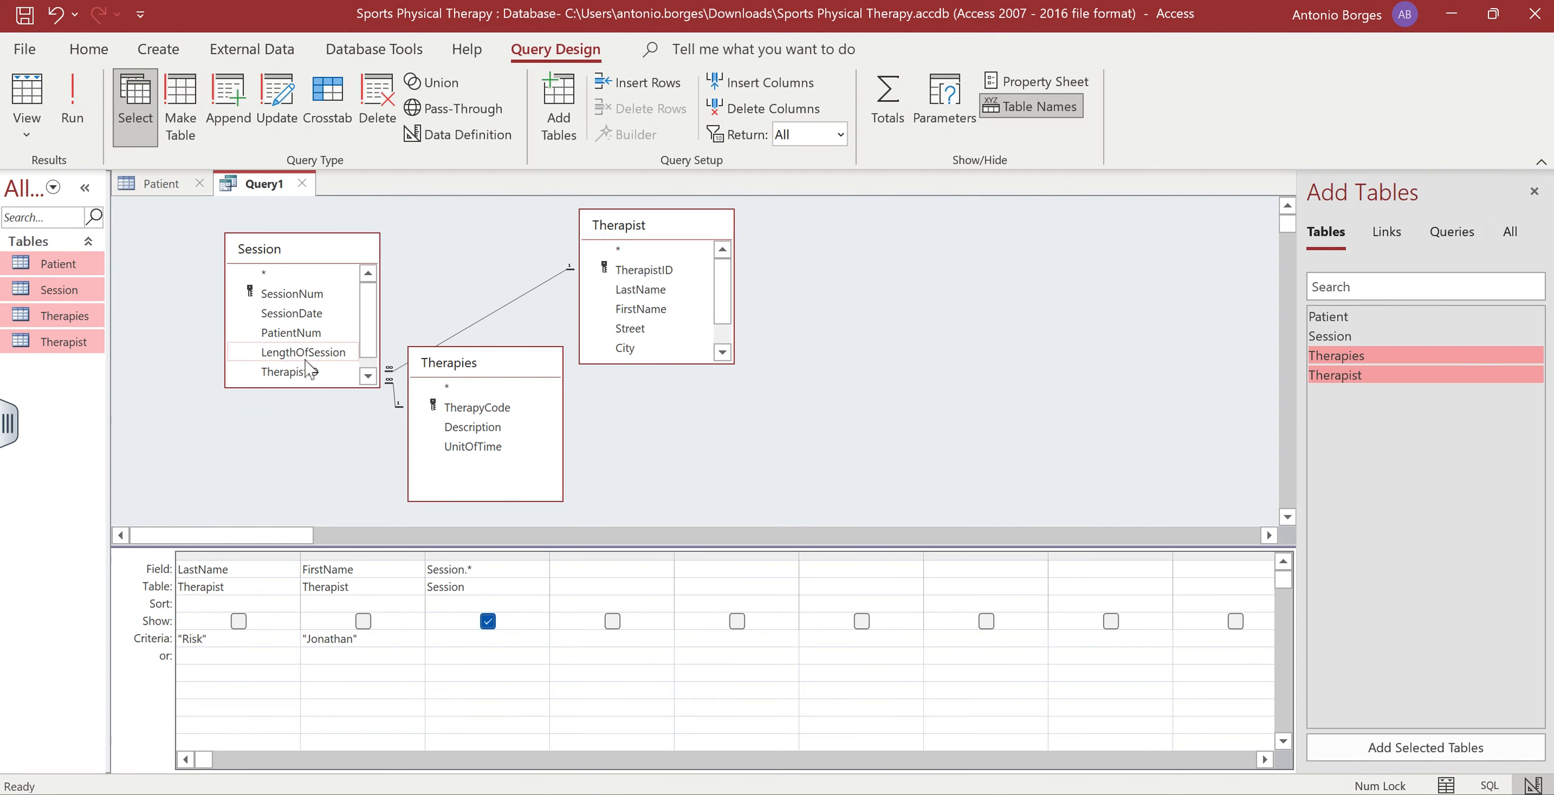
pyautogui.click(485, 584)
pyautogui.click(540, 586)
pyautogui.click(517, 604)
pyautogui.click(539, 568)
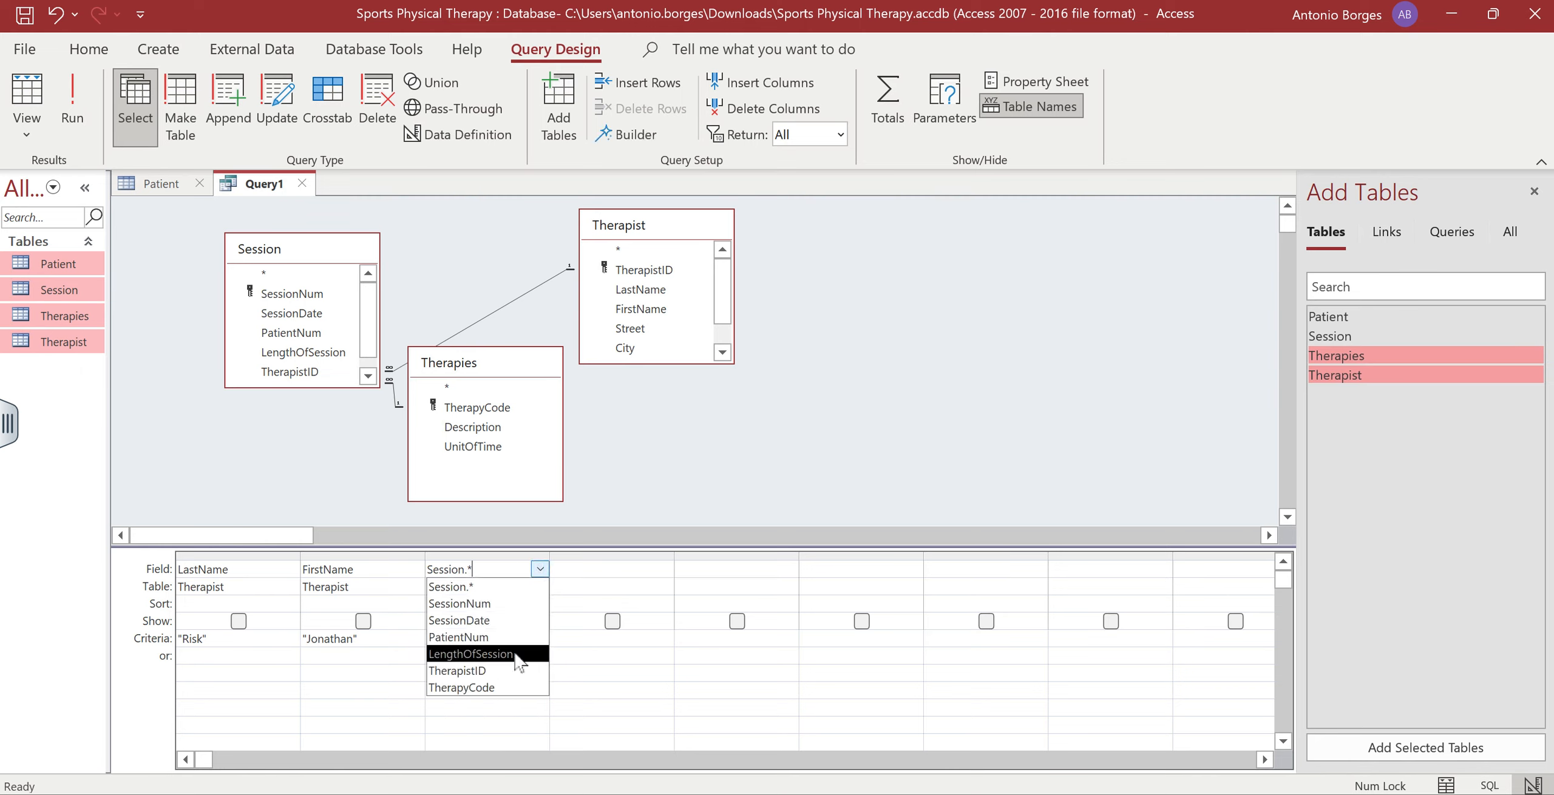
pyautogui.click(497, 687)
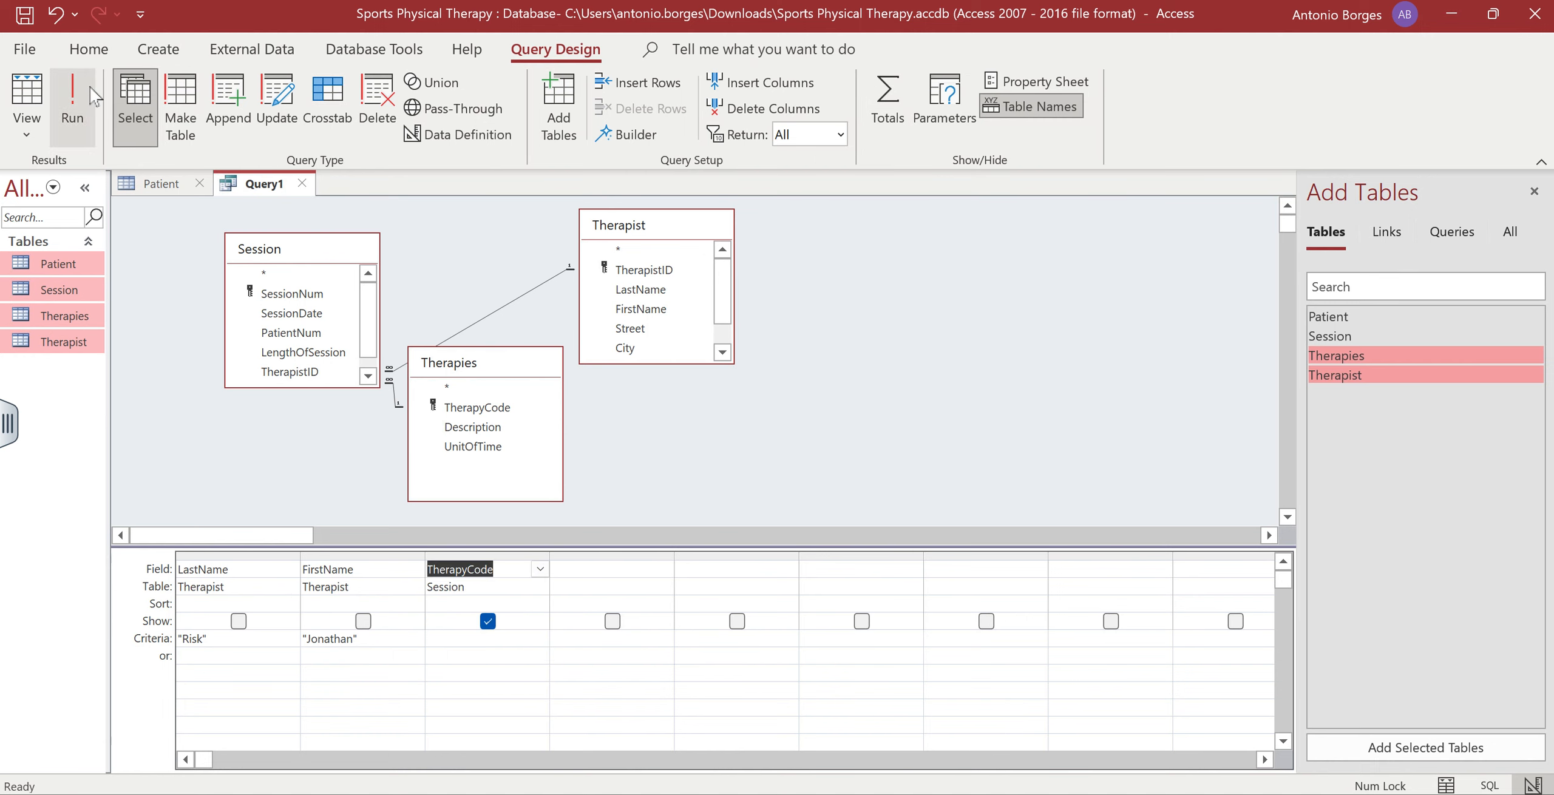
pyautogui.click(77, 103)
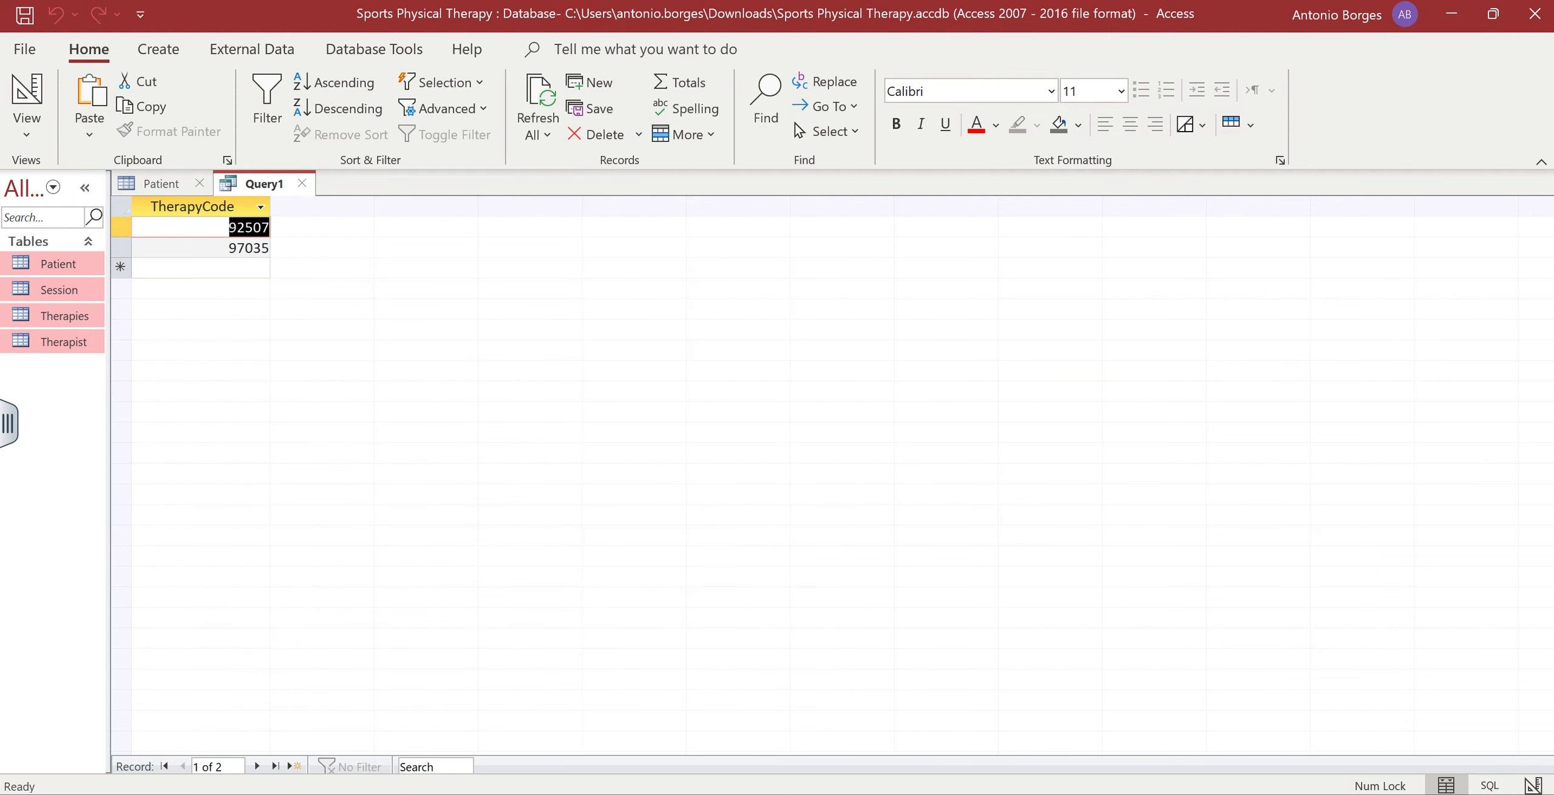
# In the Notepad note, enclose the restated question's part from "the same as" to its end in parentheses, and return to Access
pyautogui.hotkey('alt', 'Tab')
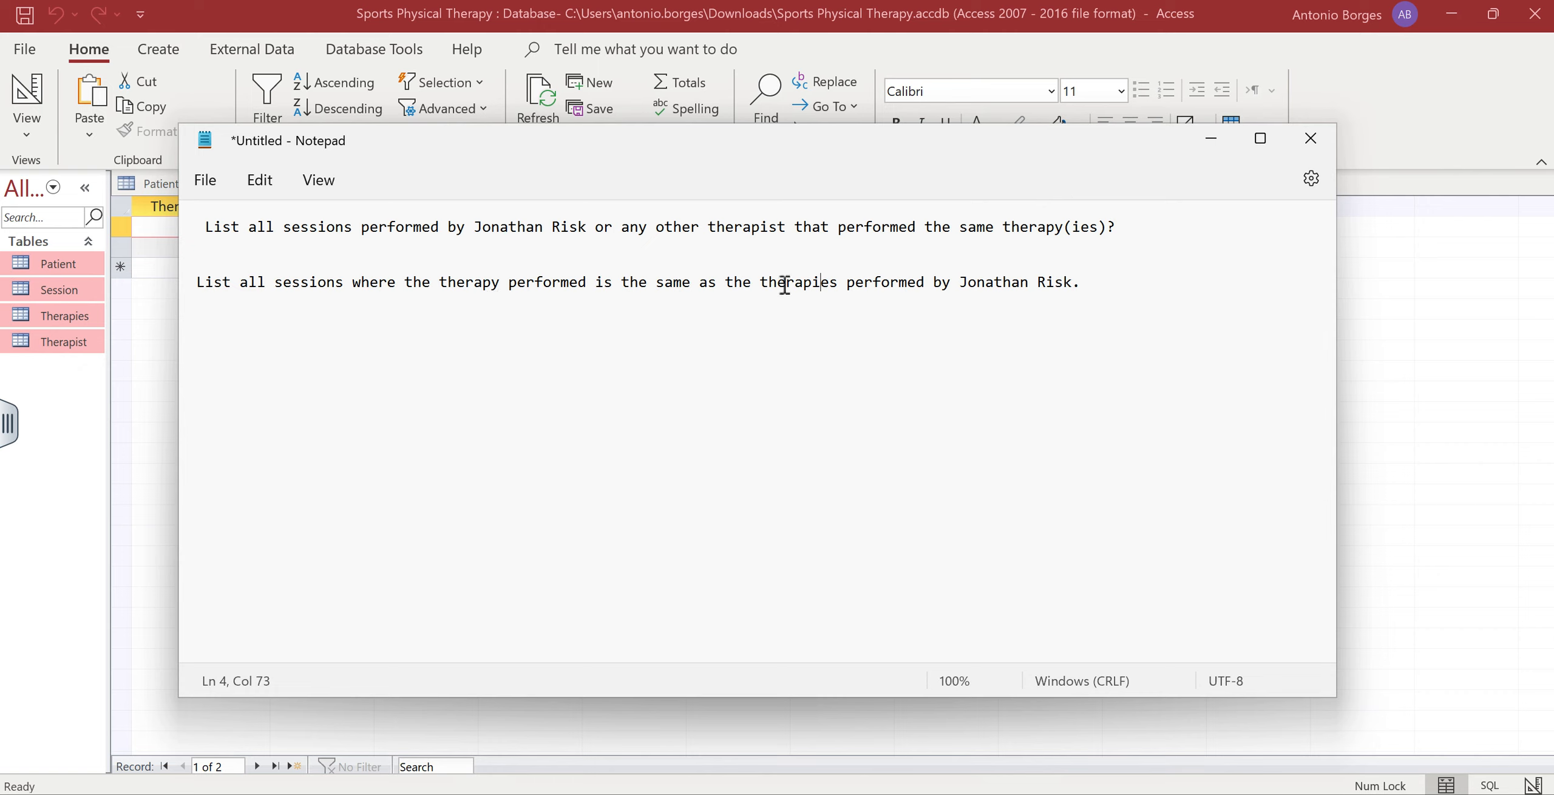
pyautogui.moveTo(1082, 281); pyautogui.dragTo(628, 277)
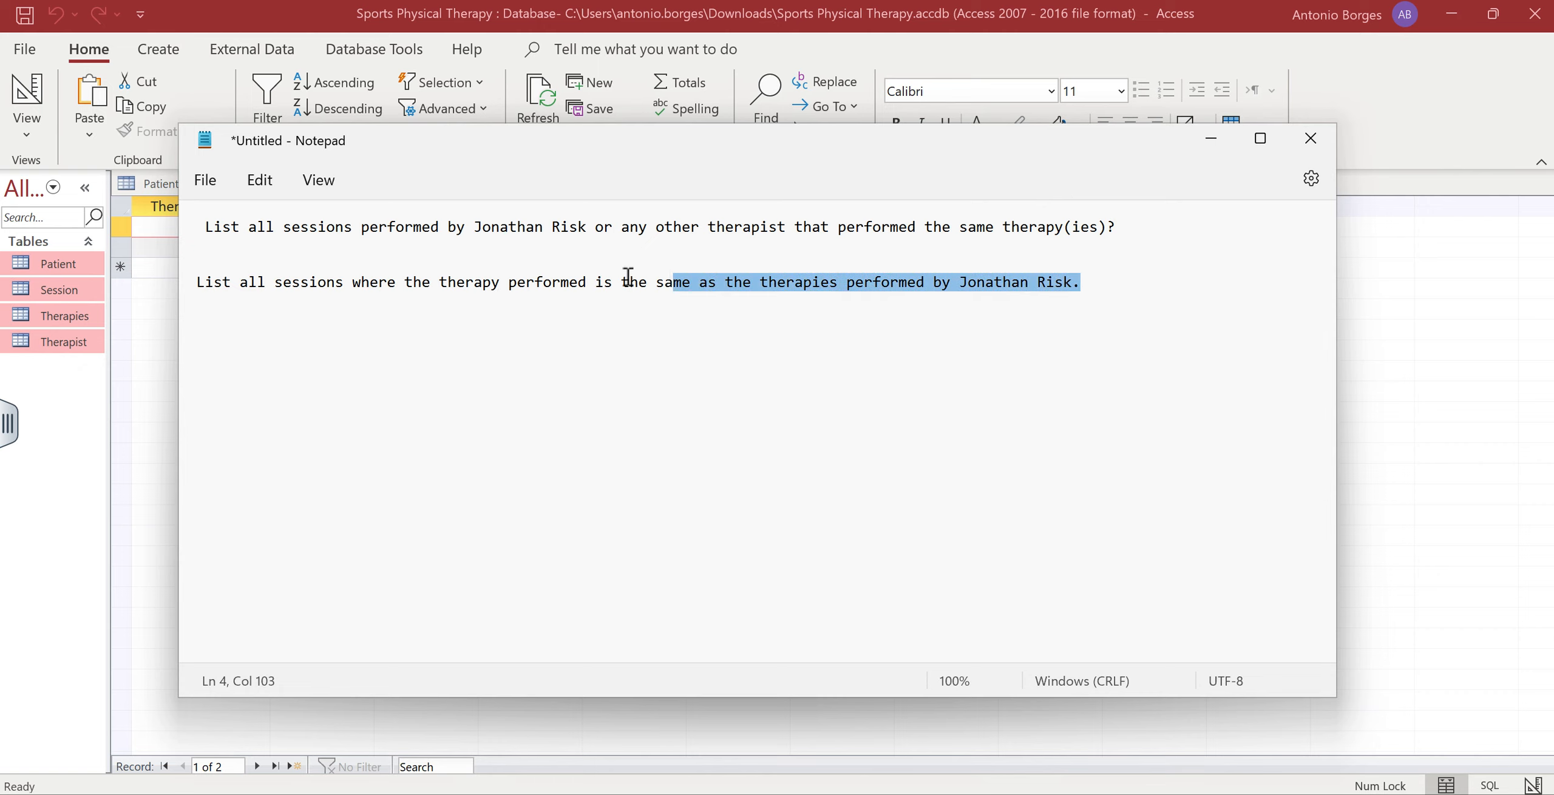
pyautogui.click(612, 283)
pyautogui.write('(')
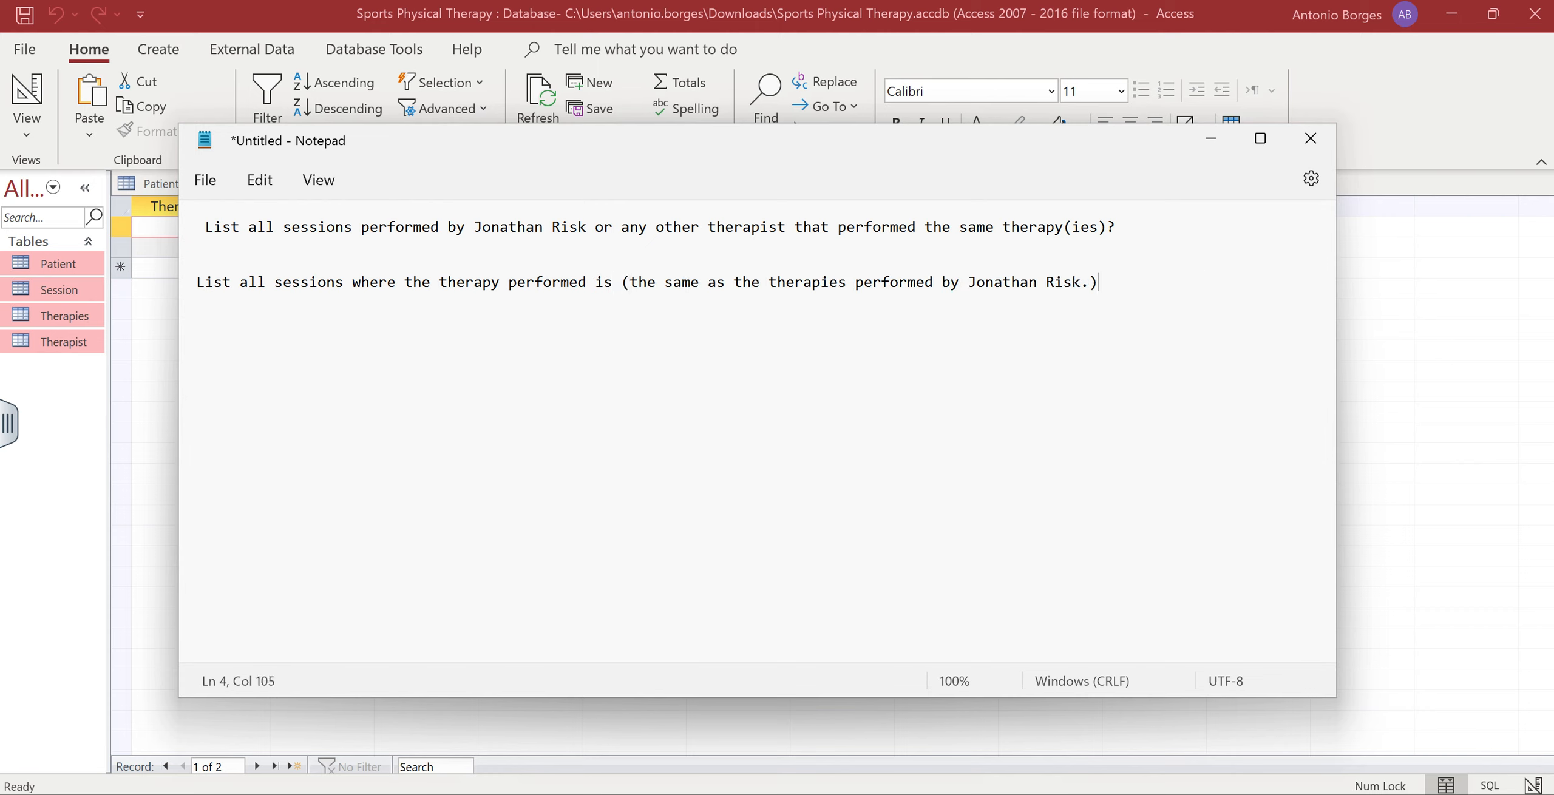
pyautogui.moveTo(202, 283); pyautogui.dragTo(416, 287)
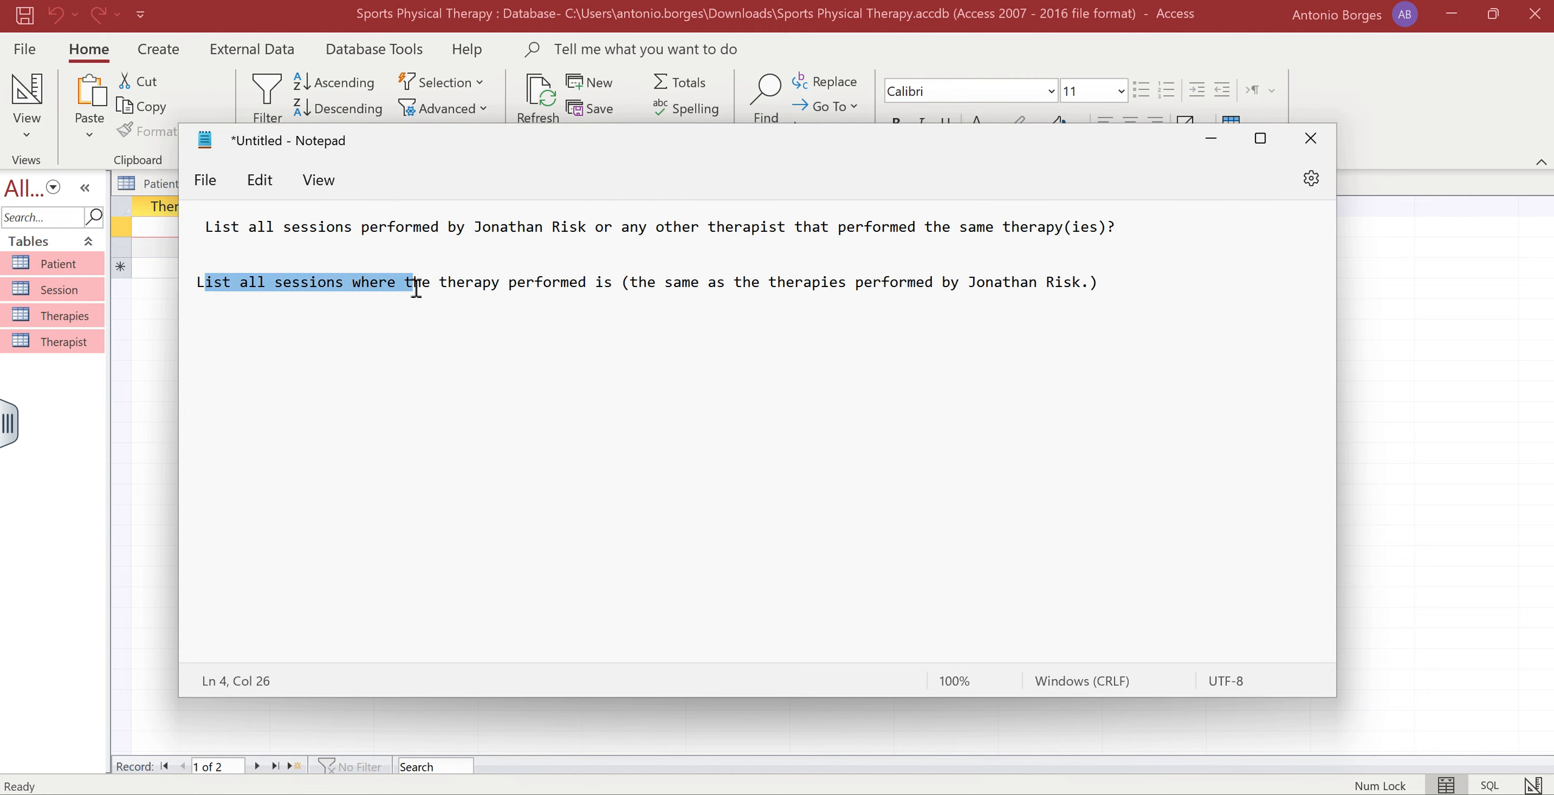
pyautogui.click(95, 379)
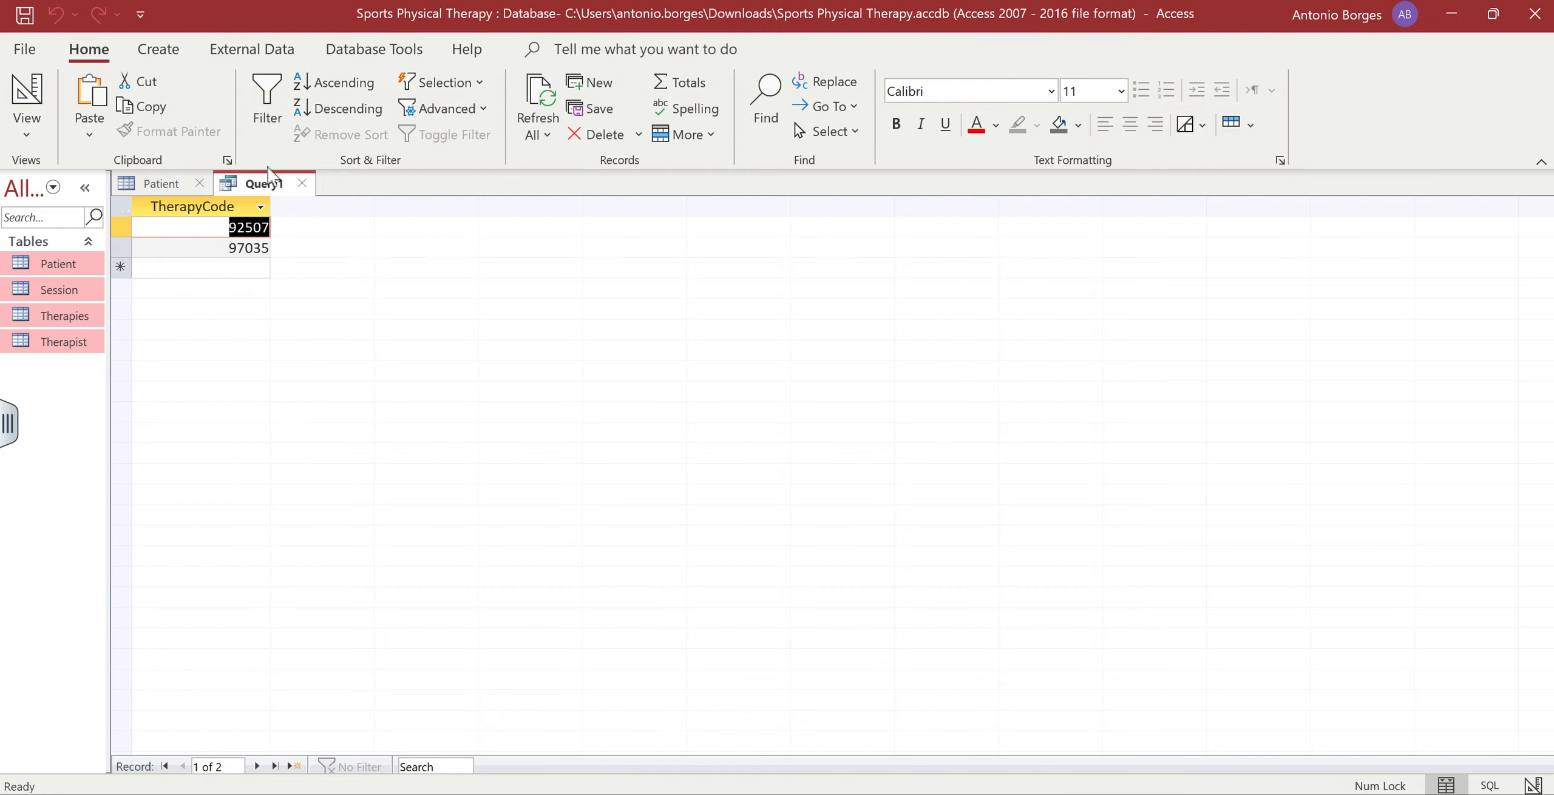
pyautogui.rightClick(263, 191)
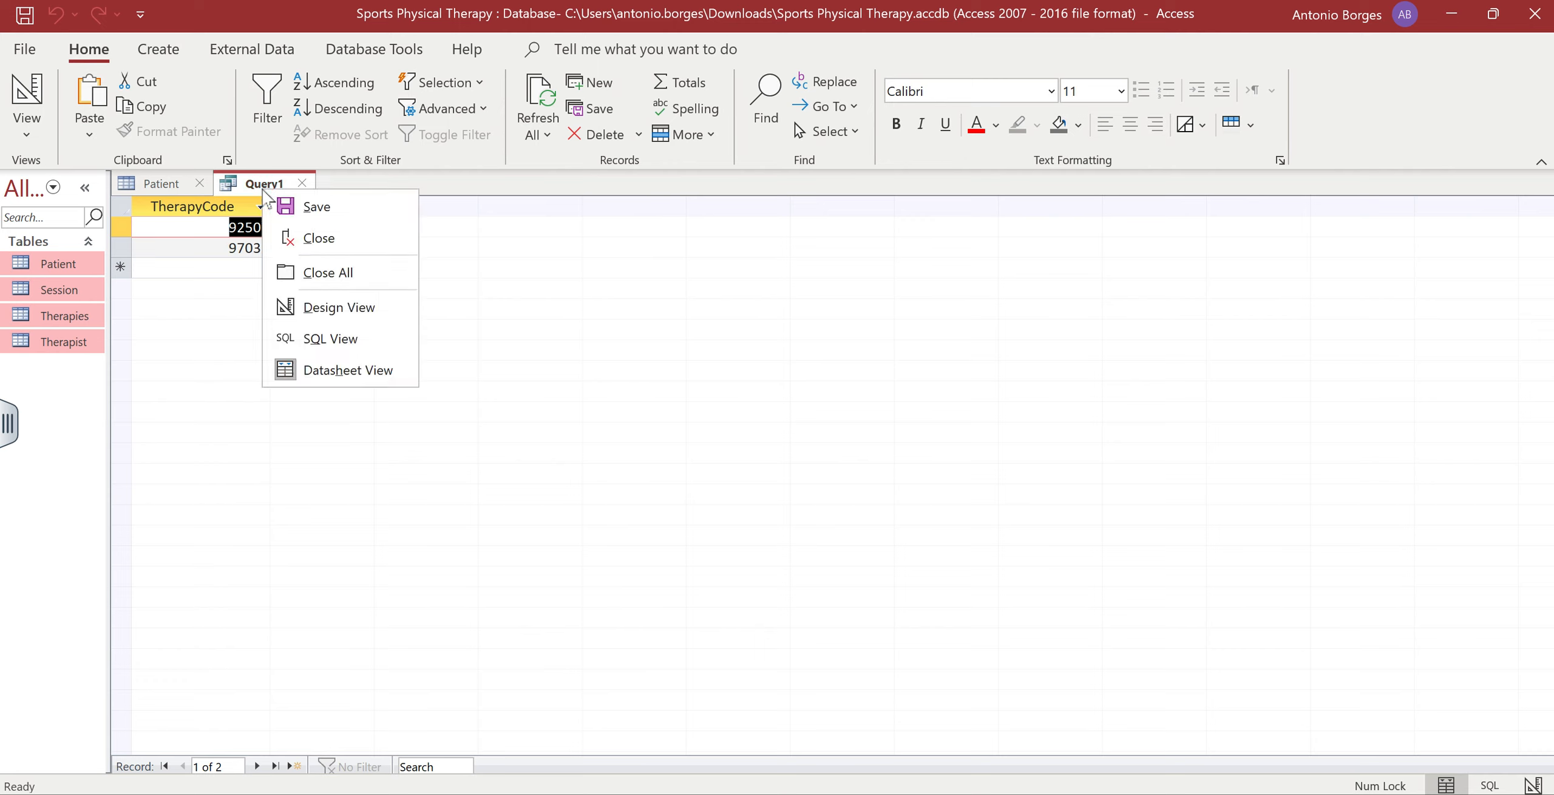
pyautogui.click(217, 354)
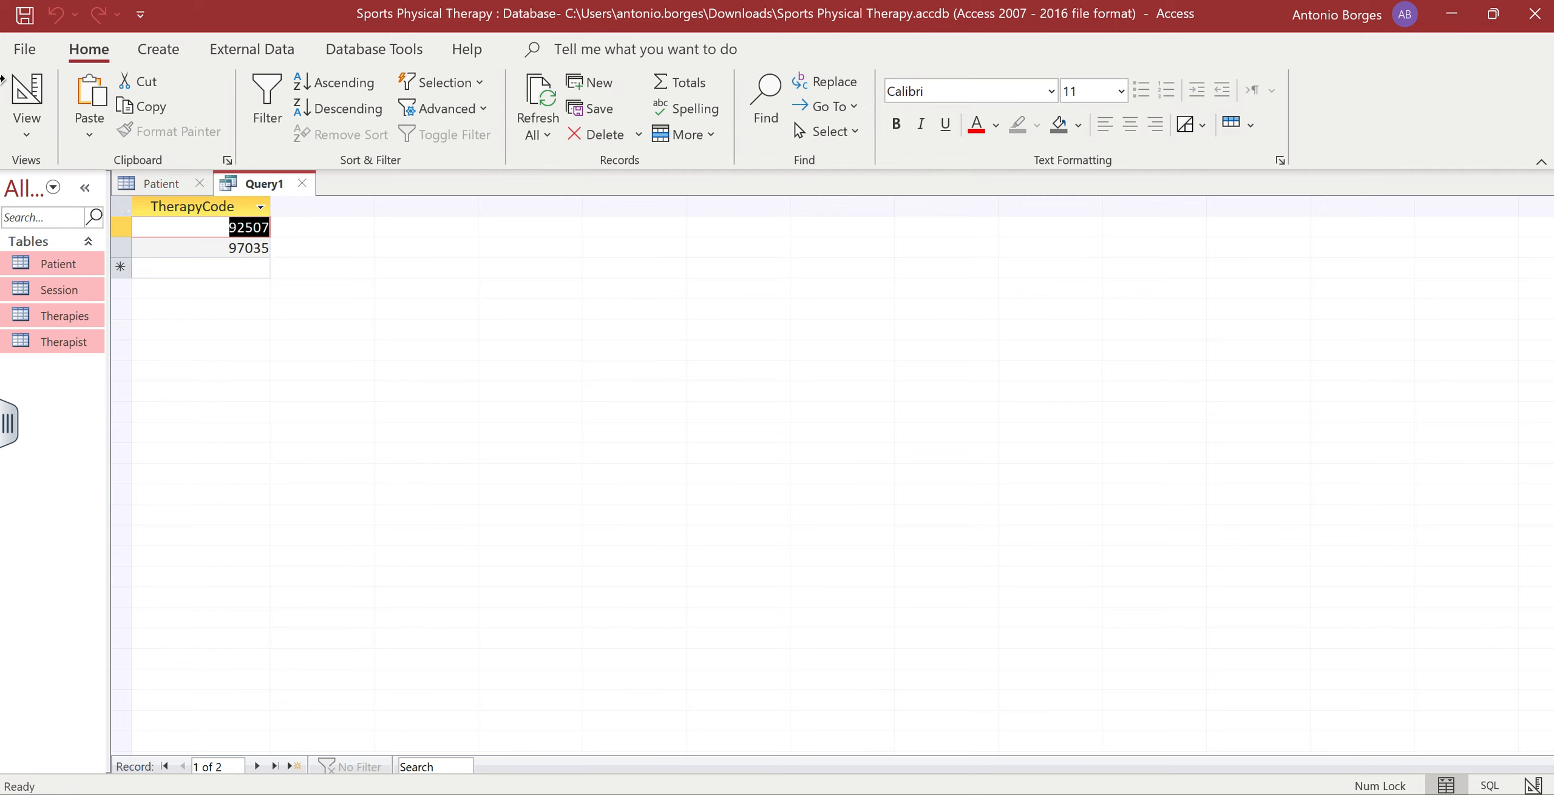
pyautogui.click(35, 133)
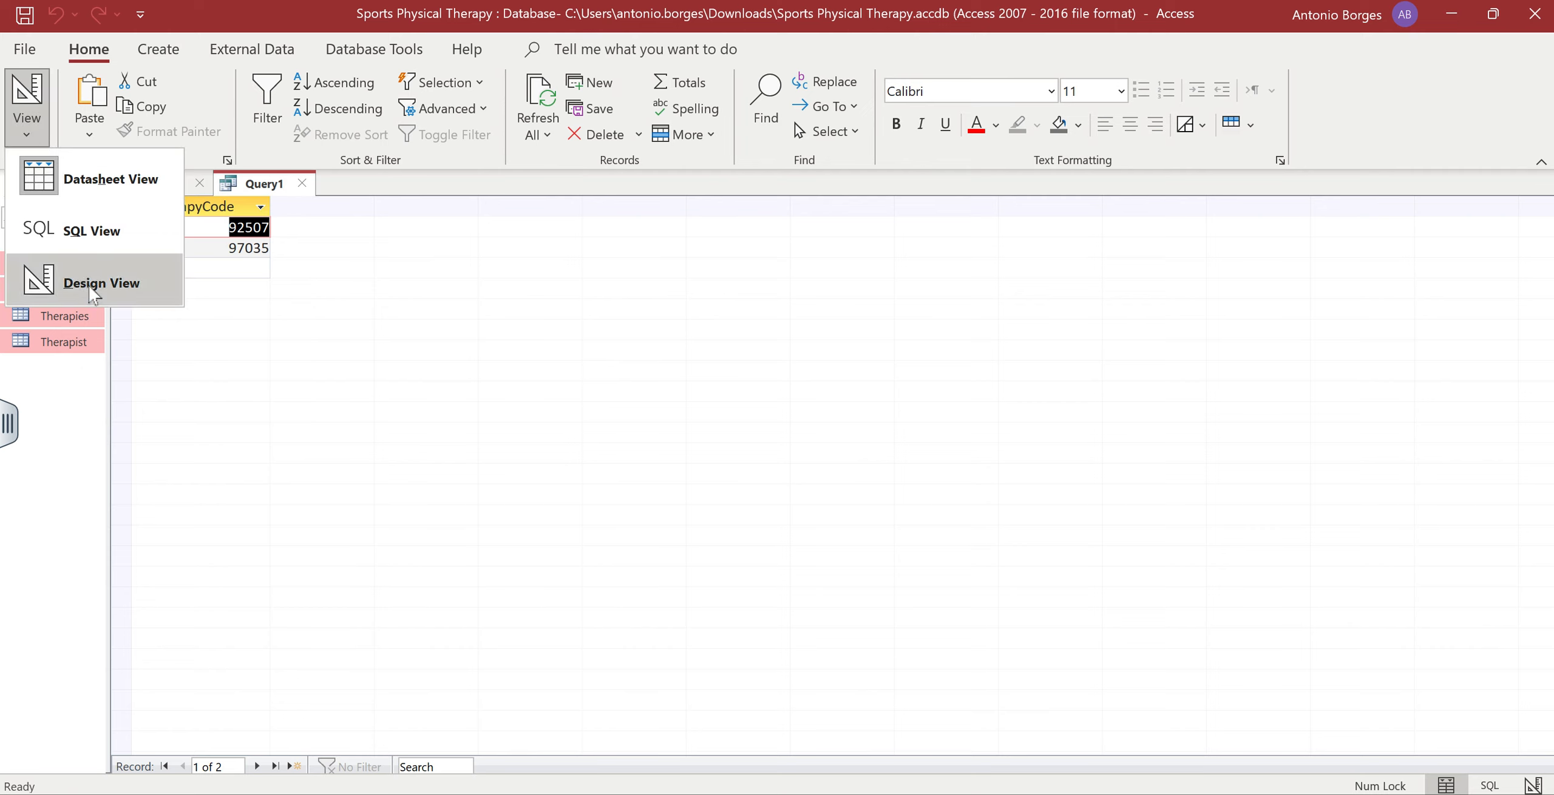
# Create a second query in design view and add the Session table to it
pyautogui.click(149, 54)
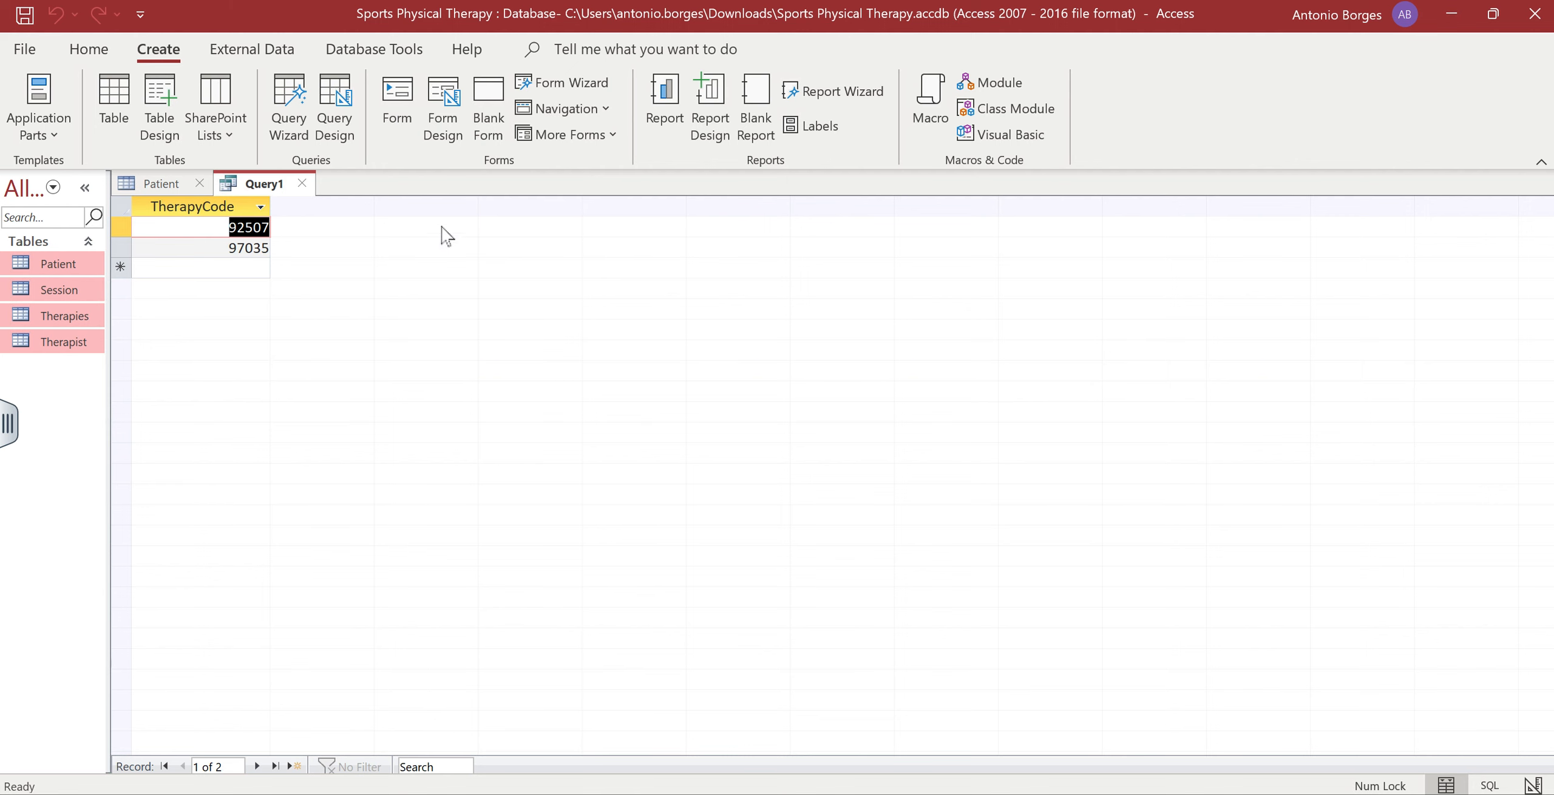
pyautogui.click(335, 109)
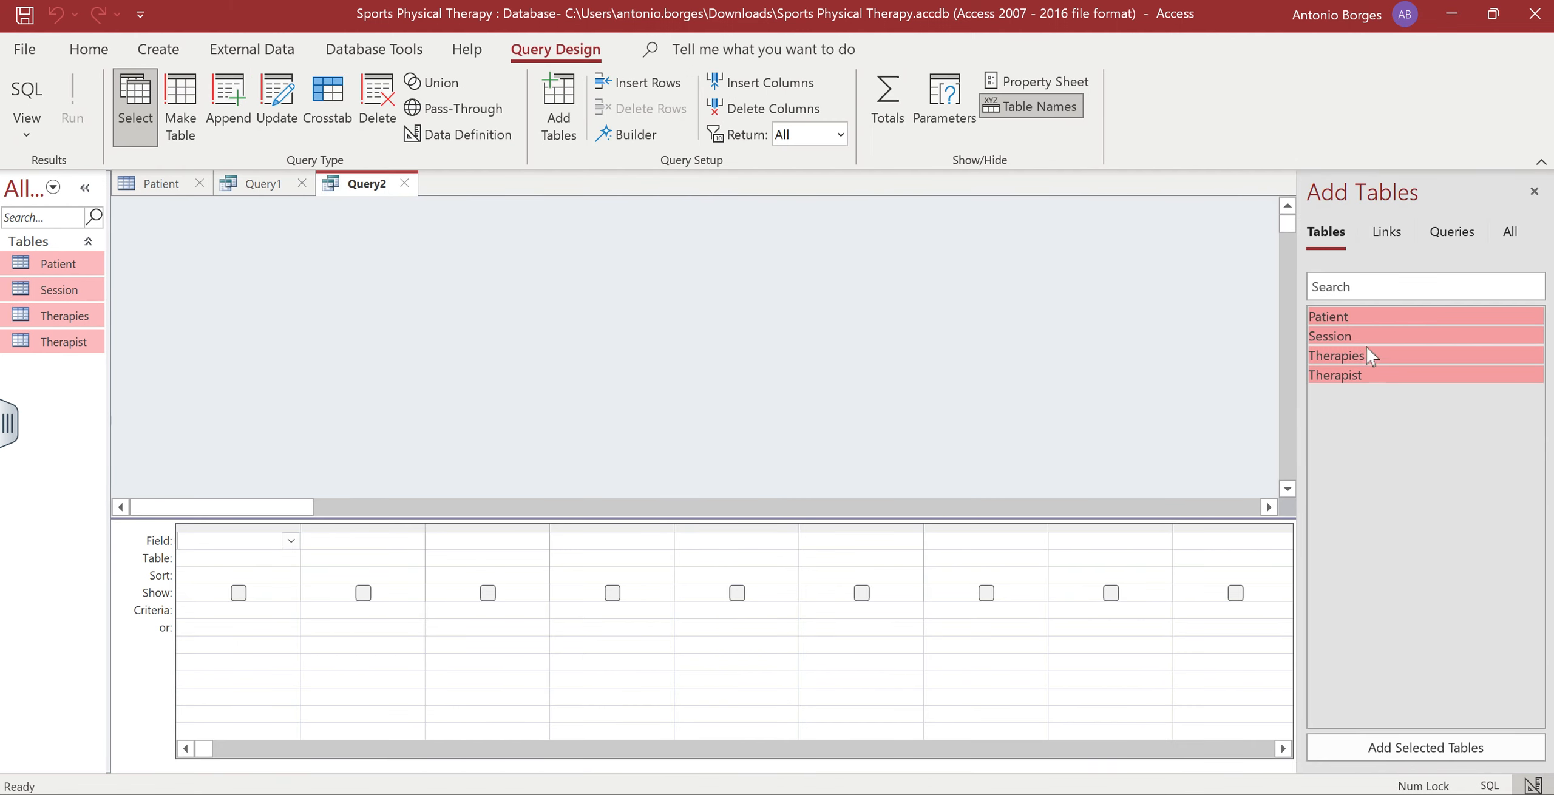
pyautogui.click(1355, 344)
pyautogui.doubleClick(1355, 344)
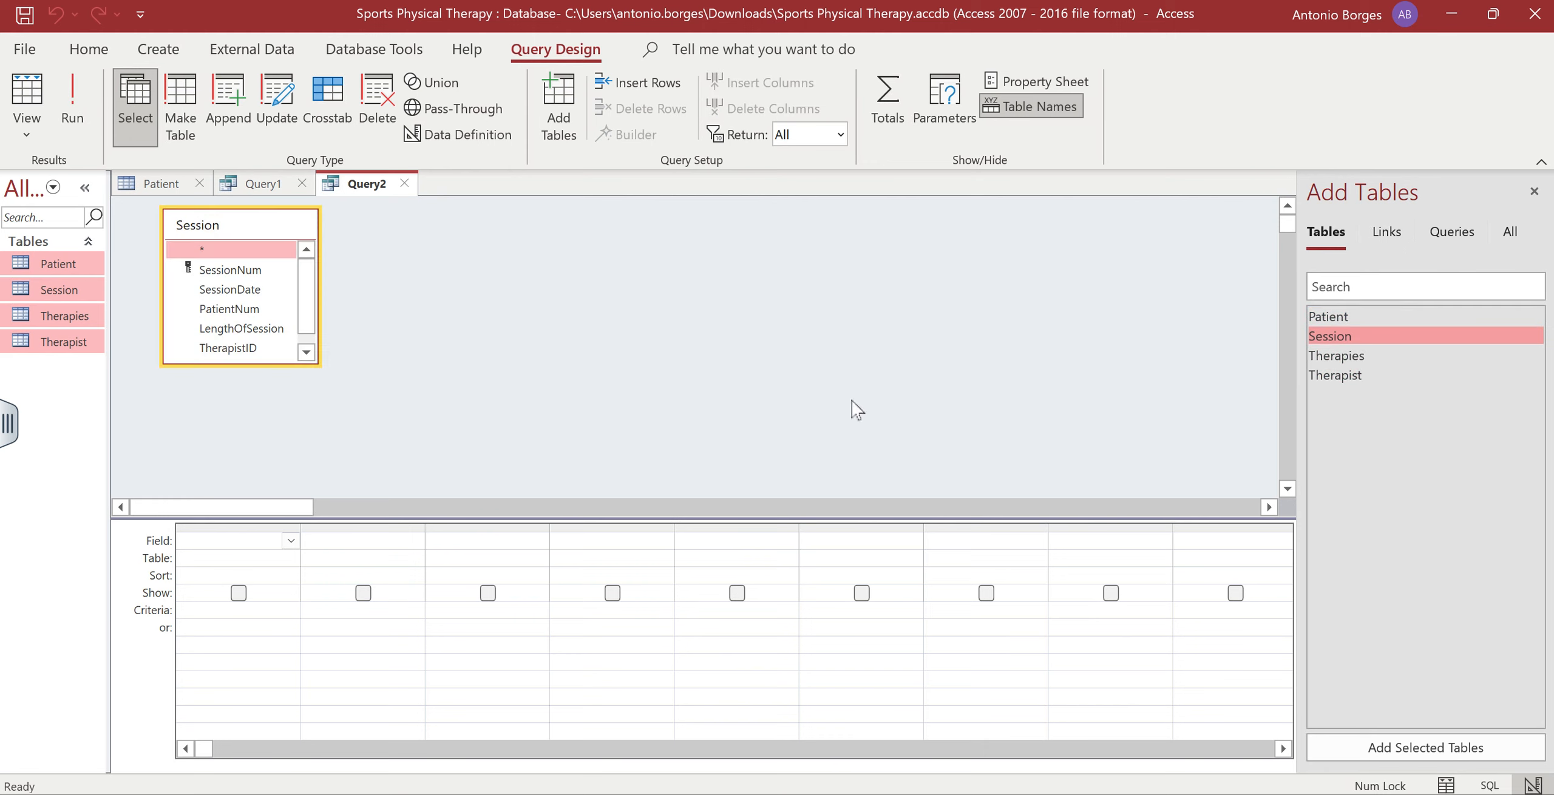
# Add all Session fields (Session.*) and a separate TherapyCode column to the new query
pyautogui.click(267, 540)
pyautogui.click(290, 540)
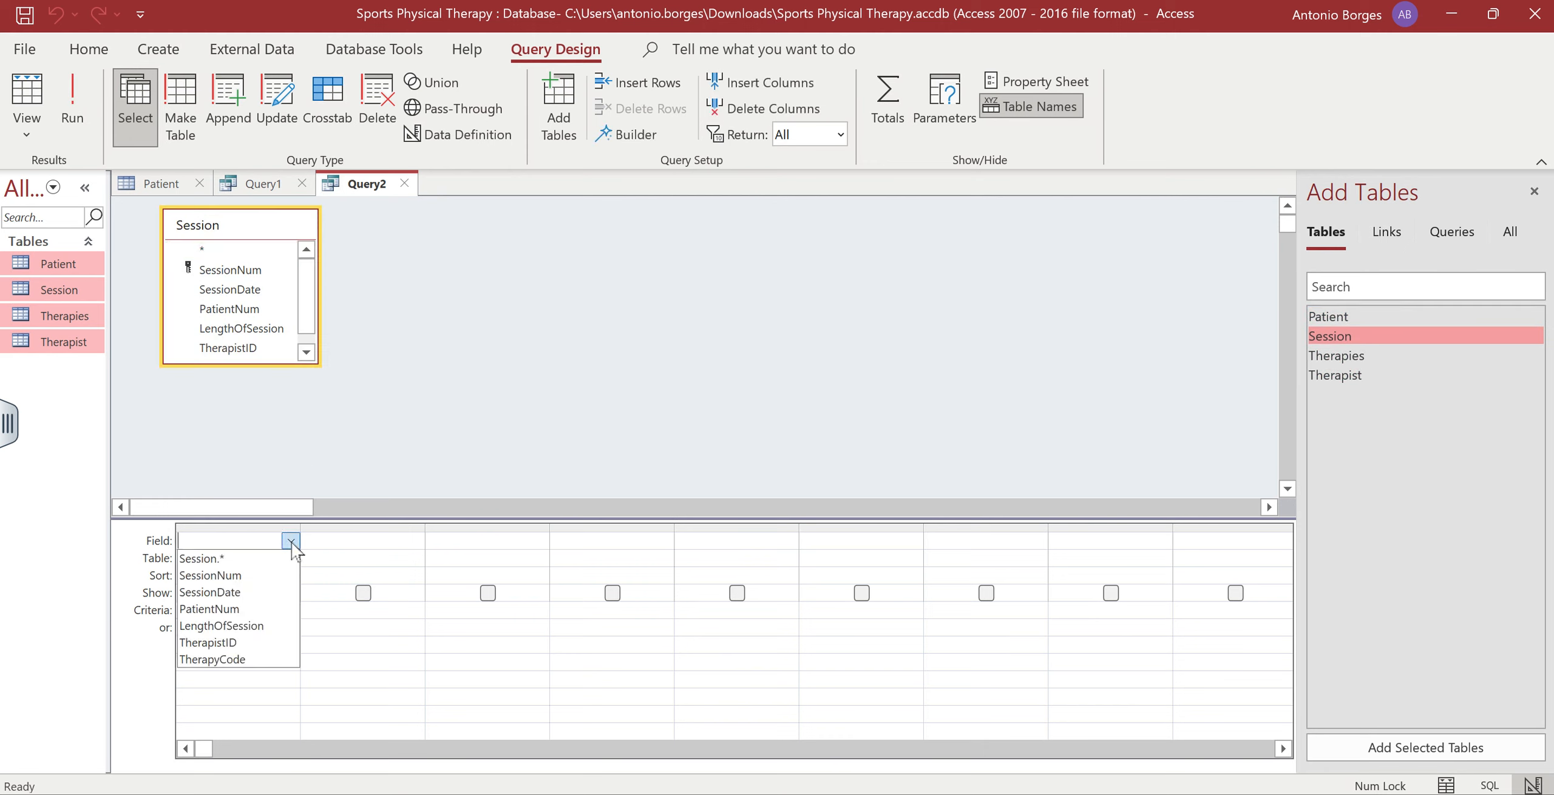
pyautogui.click(240, 558)
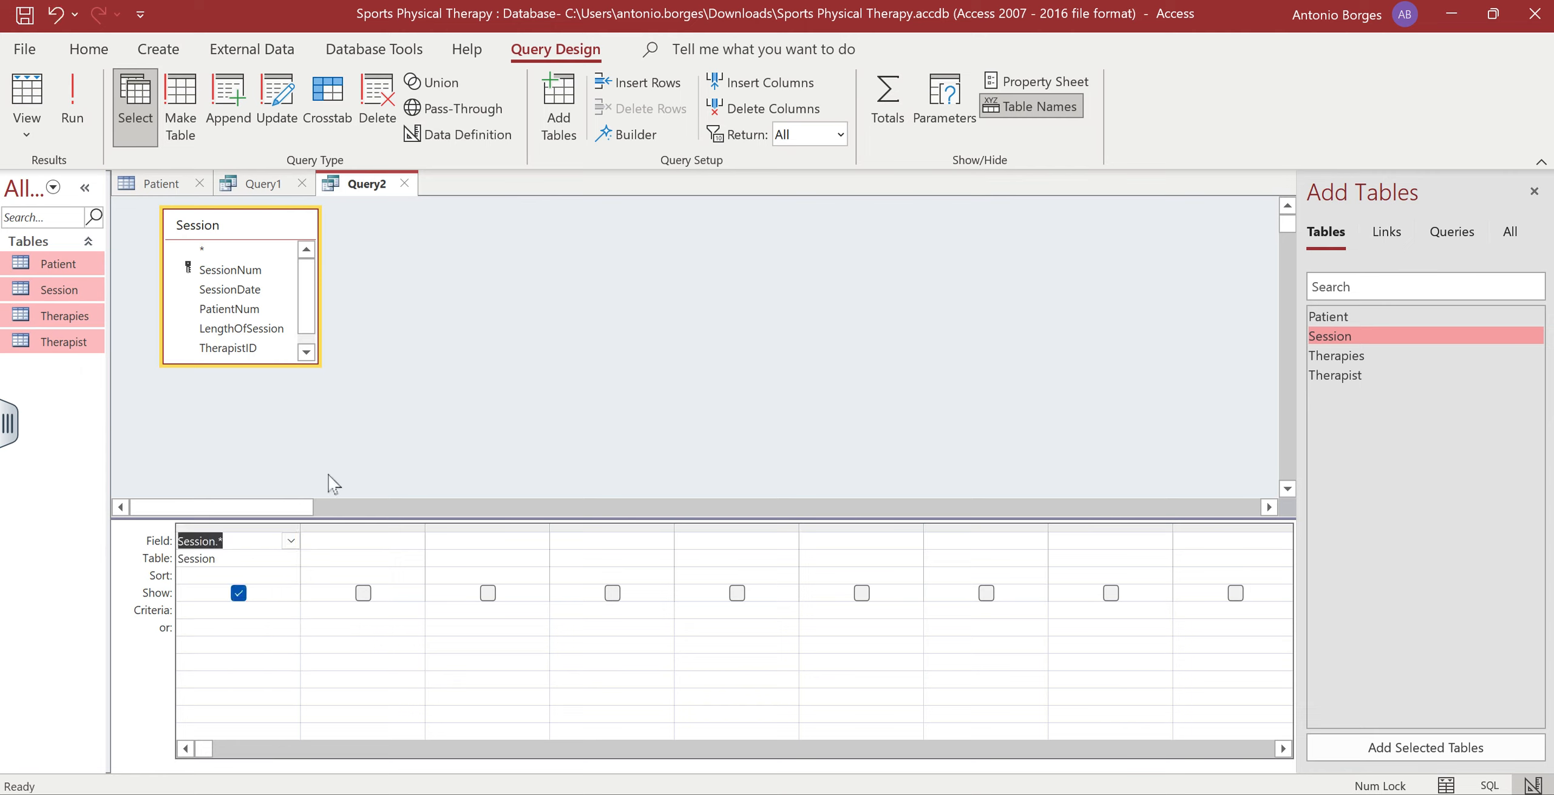
pyautogui.click(361, 540)
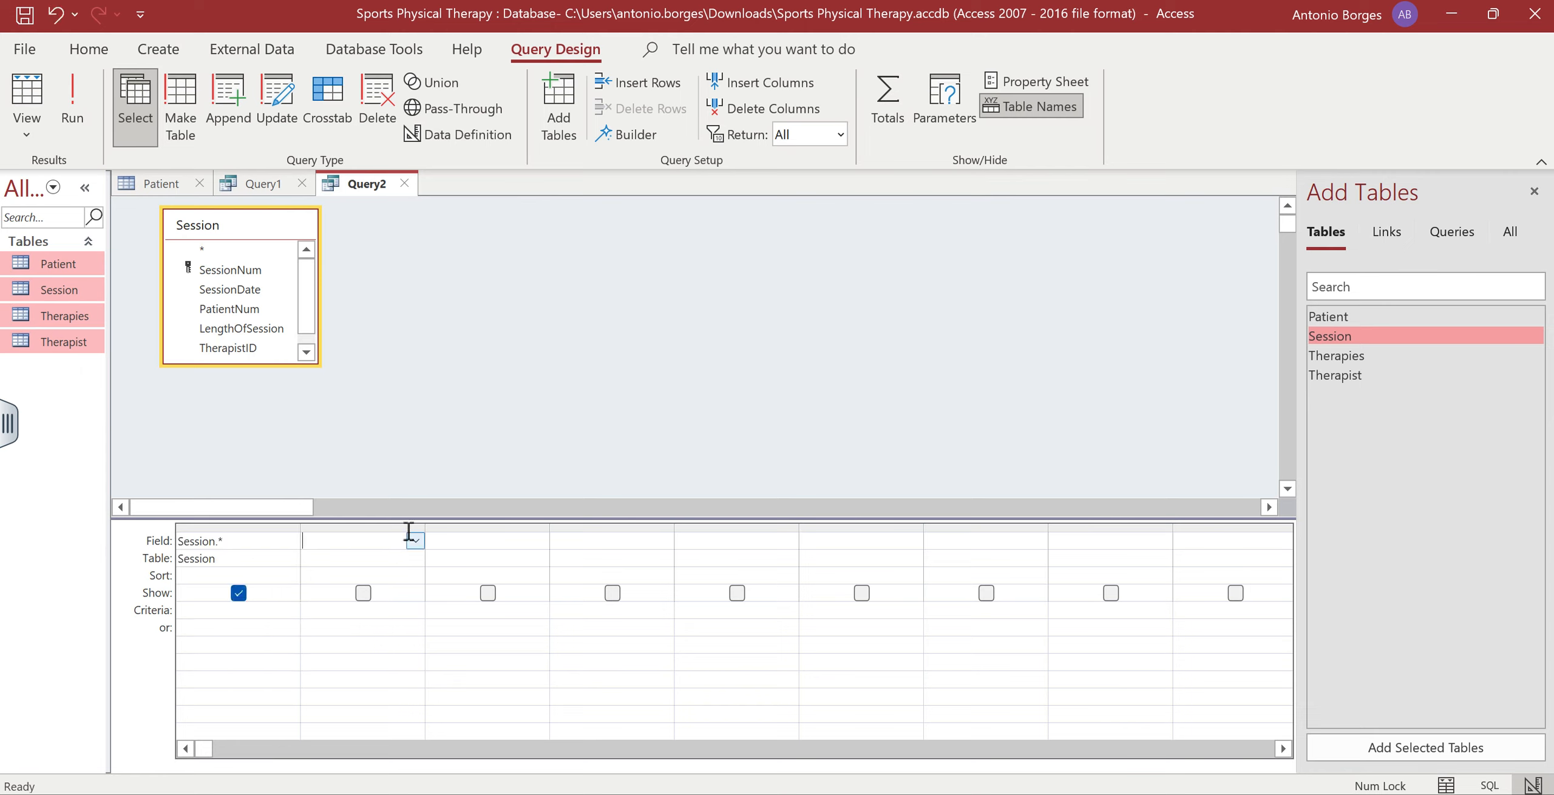
pyautogui.click(415, 540)
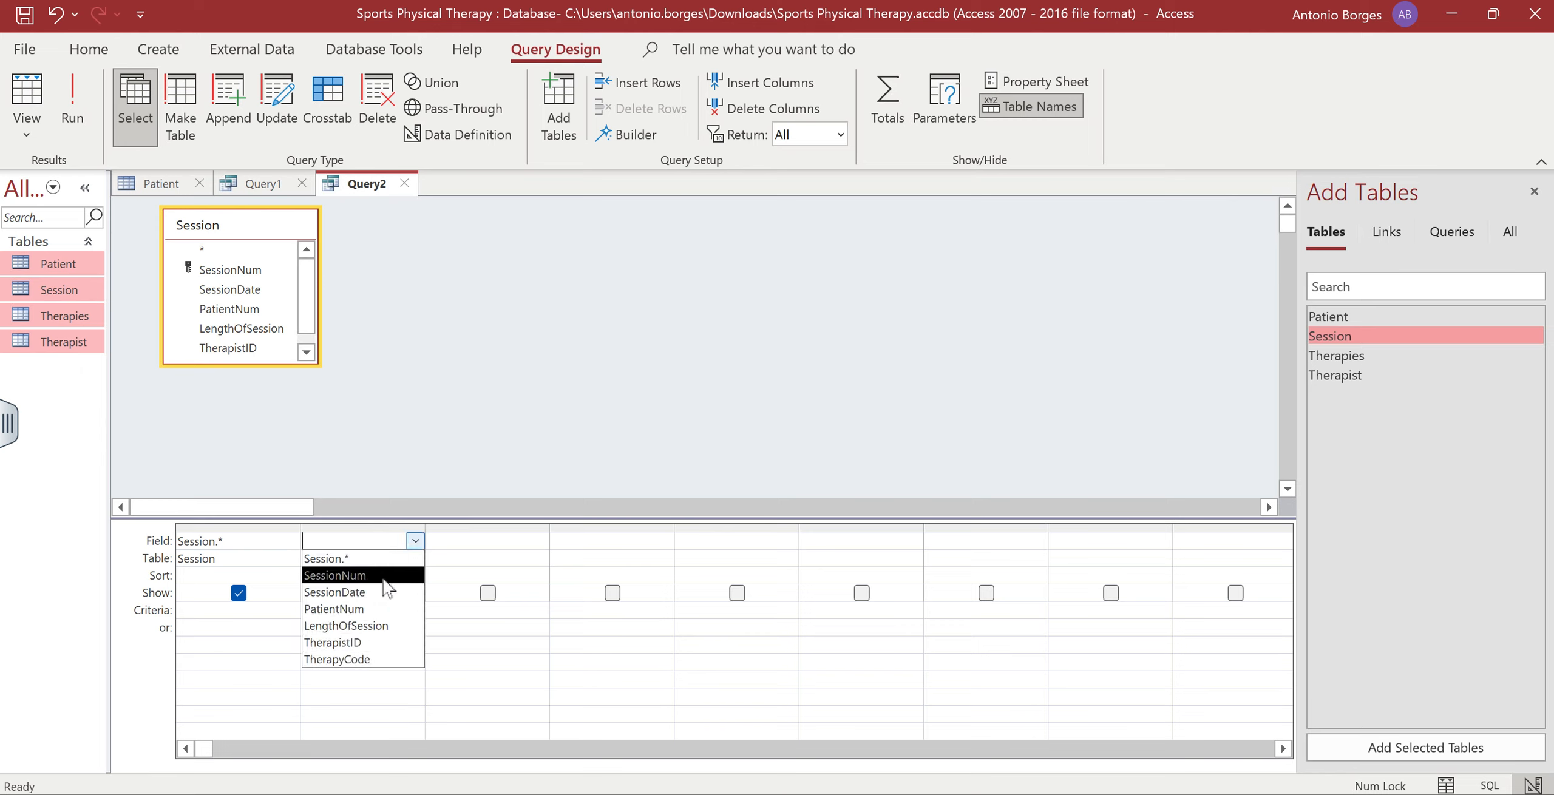
pyautogui.click(373, 660)
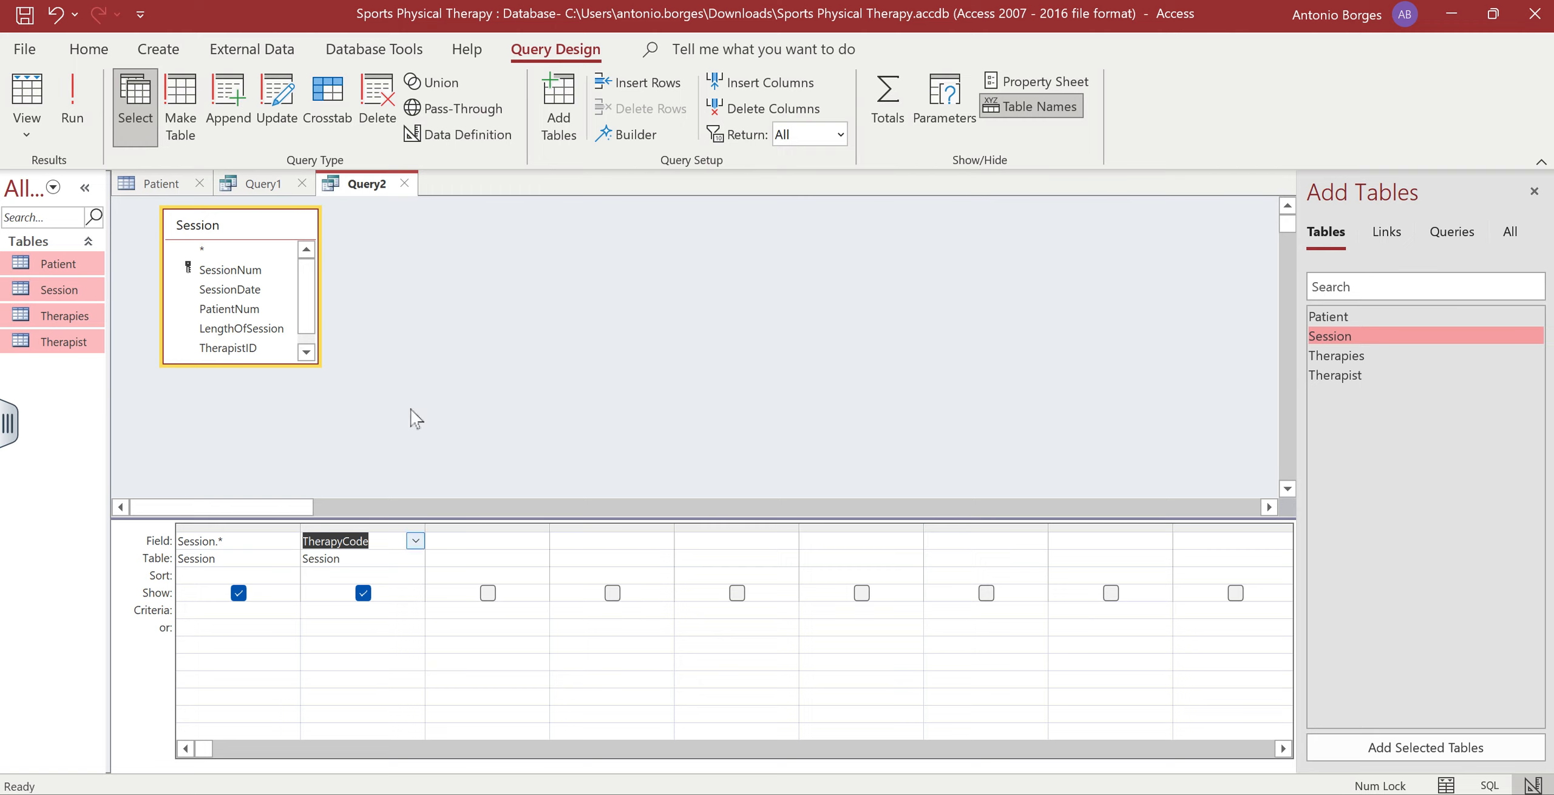
# Run Query2 and compare its therapy codes with the ones returned by Query1
pyautogui.click(72, 103)
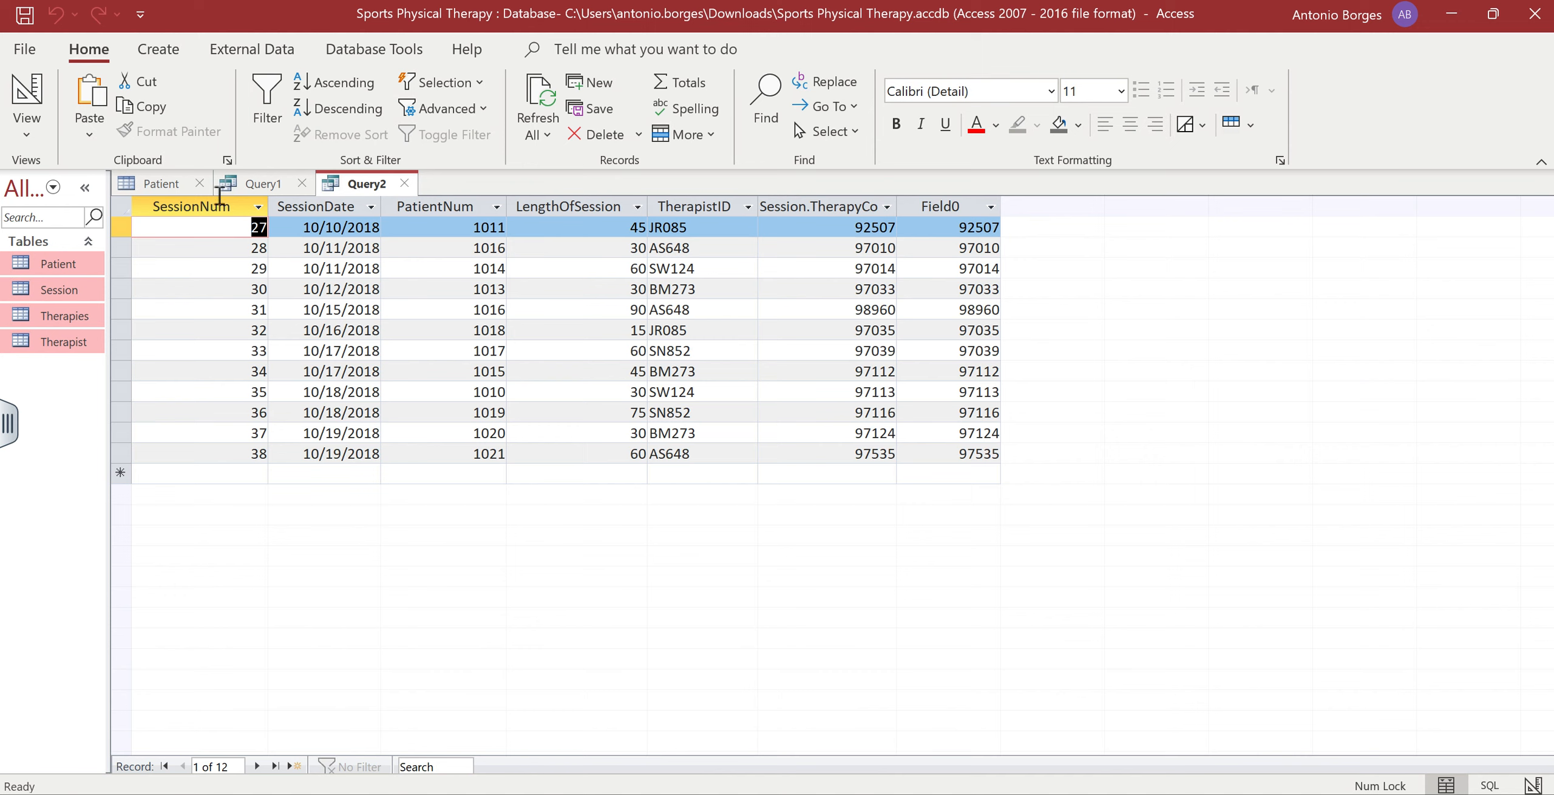
pyautogui.click(255, 183)
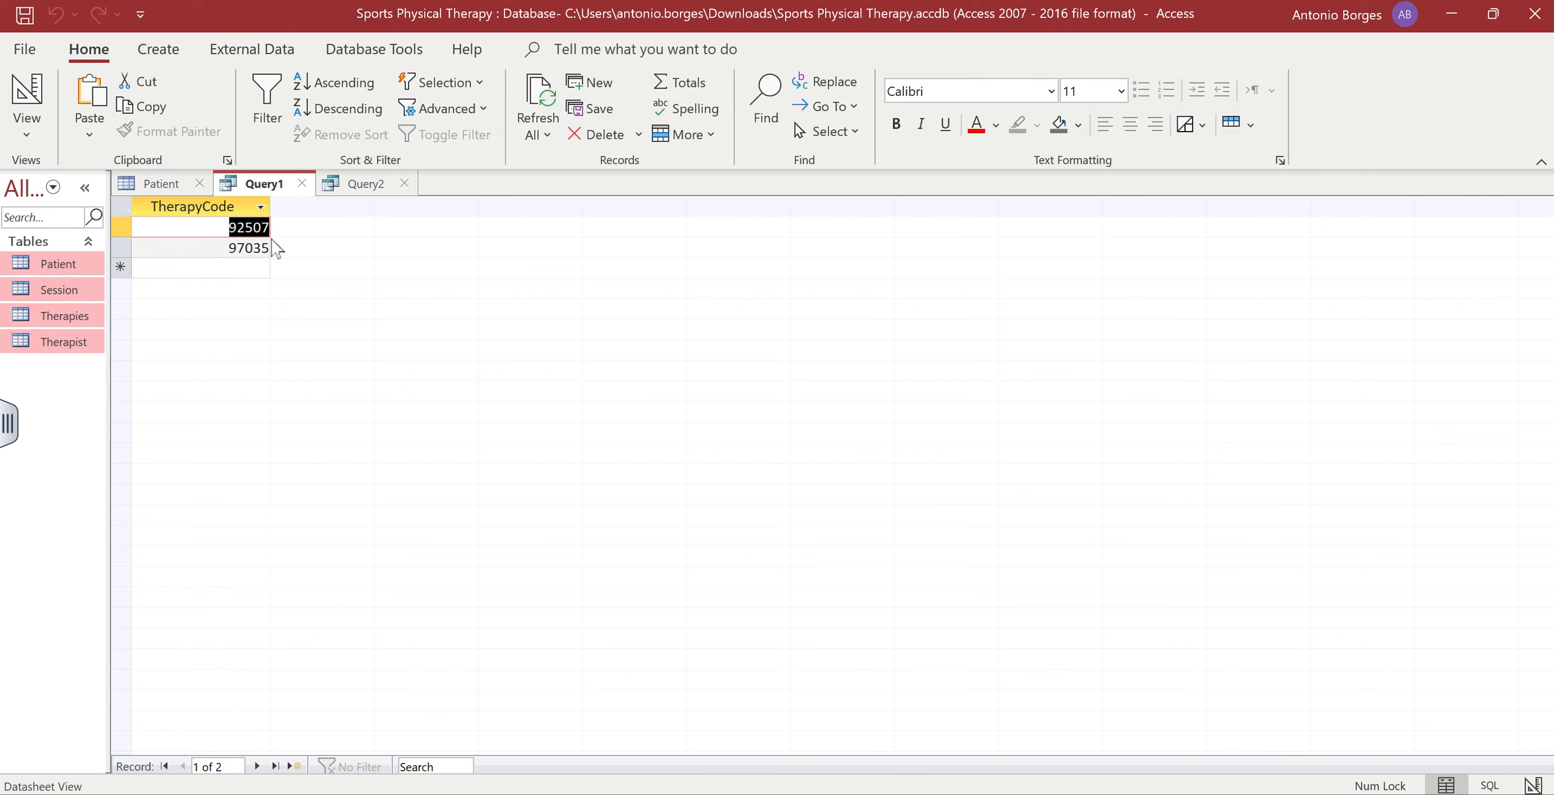
pyautogui.click(355, 187)
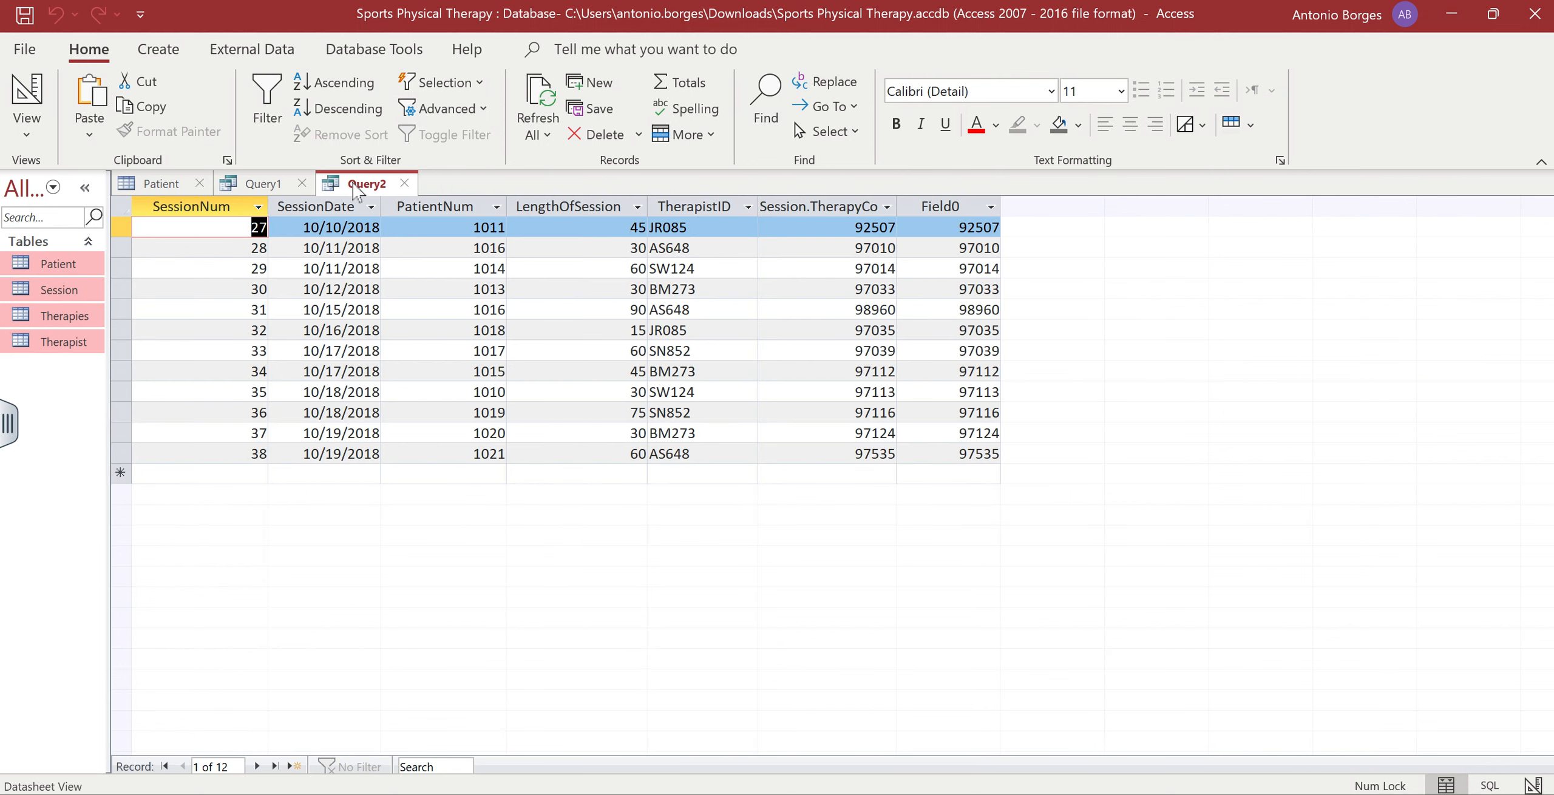
# Return Query2 to design view and place the cursor in the criteria of its TherapyCode column
pyautogui.click(27, 131)
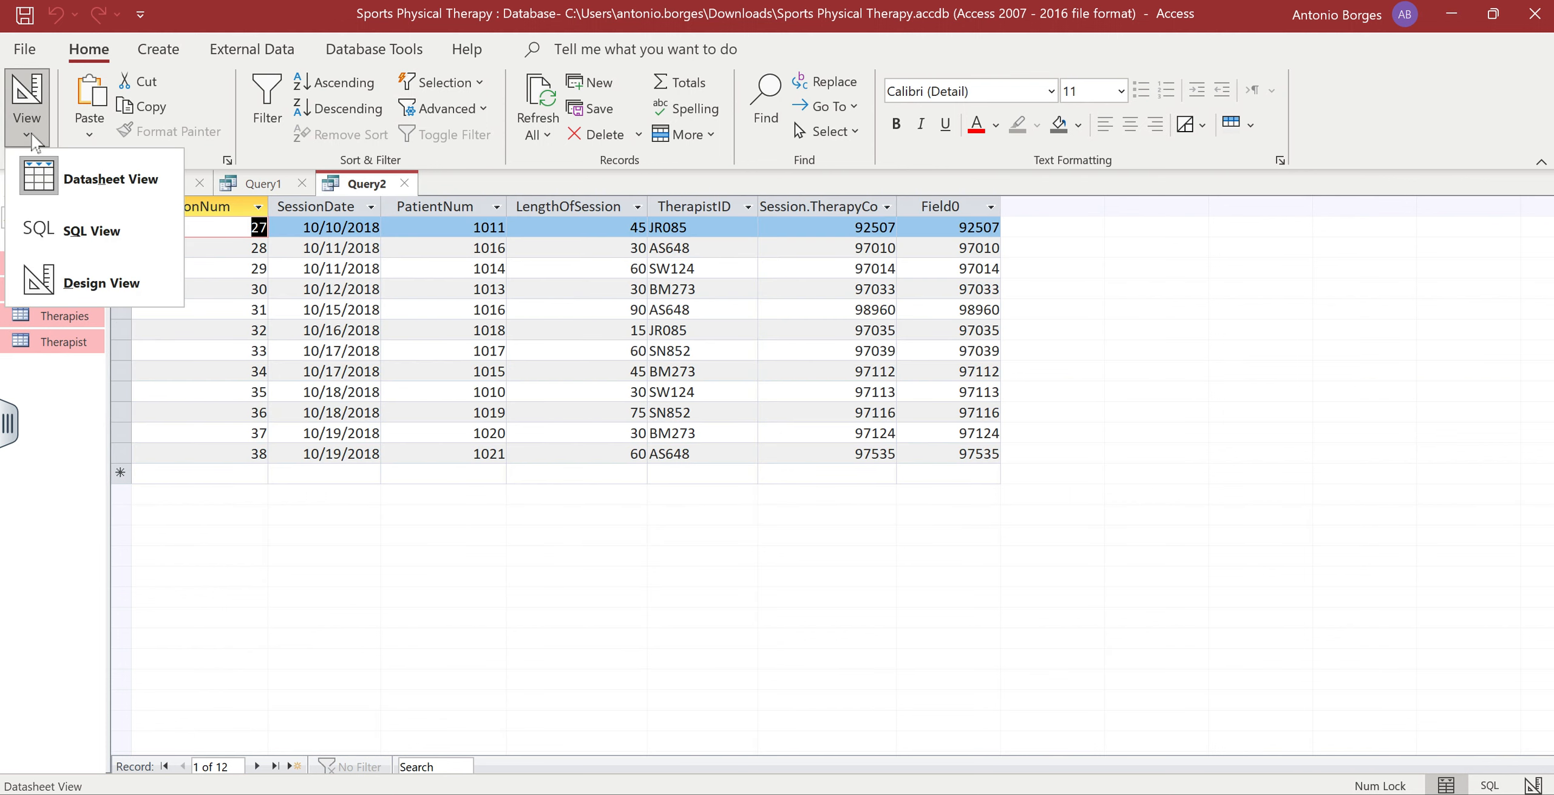
pyautogui.click(71, 285)
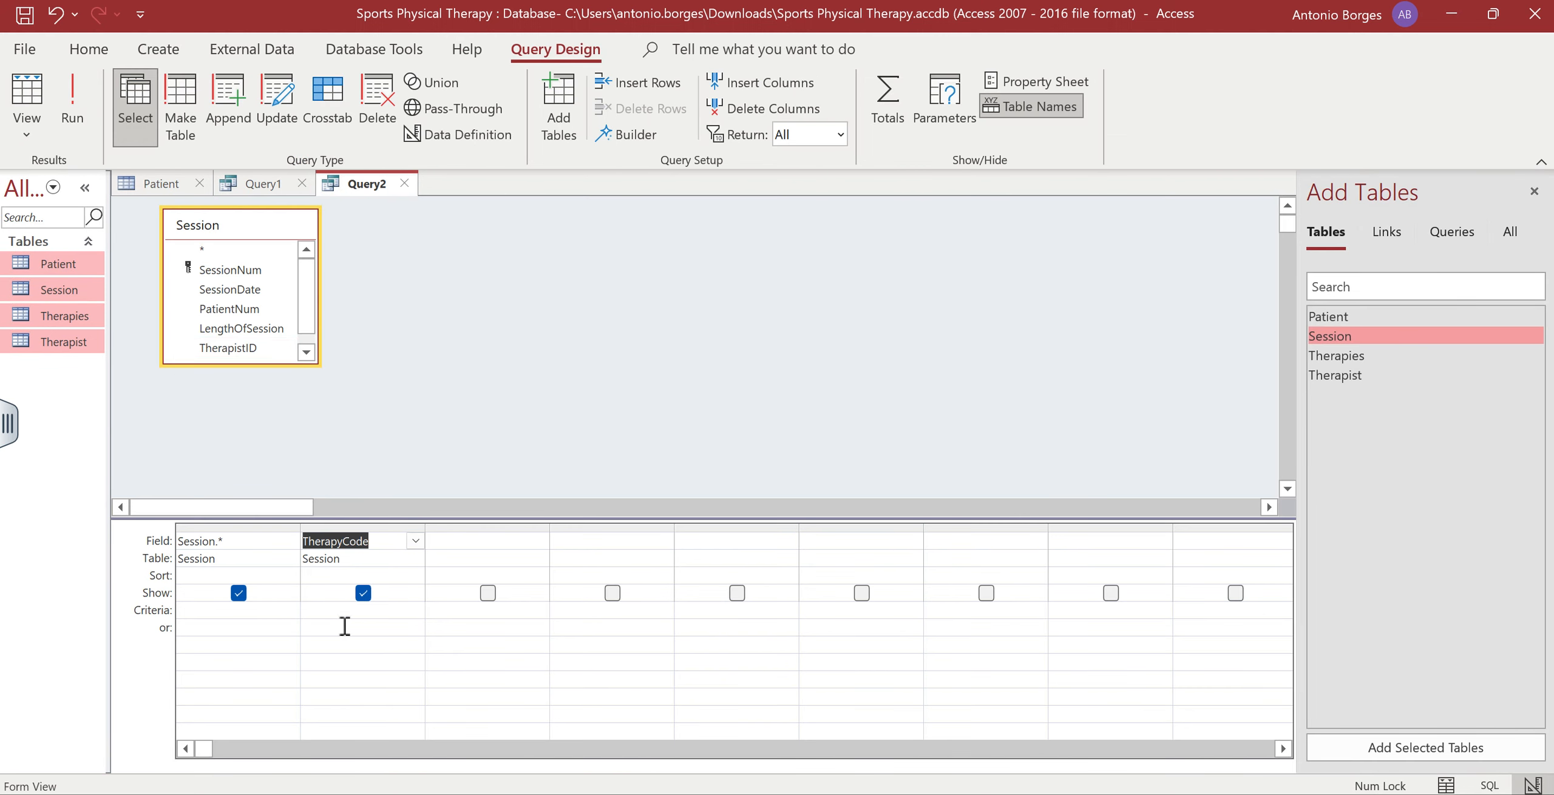
pyautogui.click(354, 605)
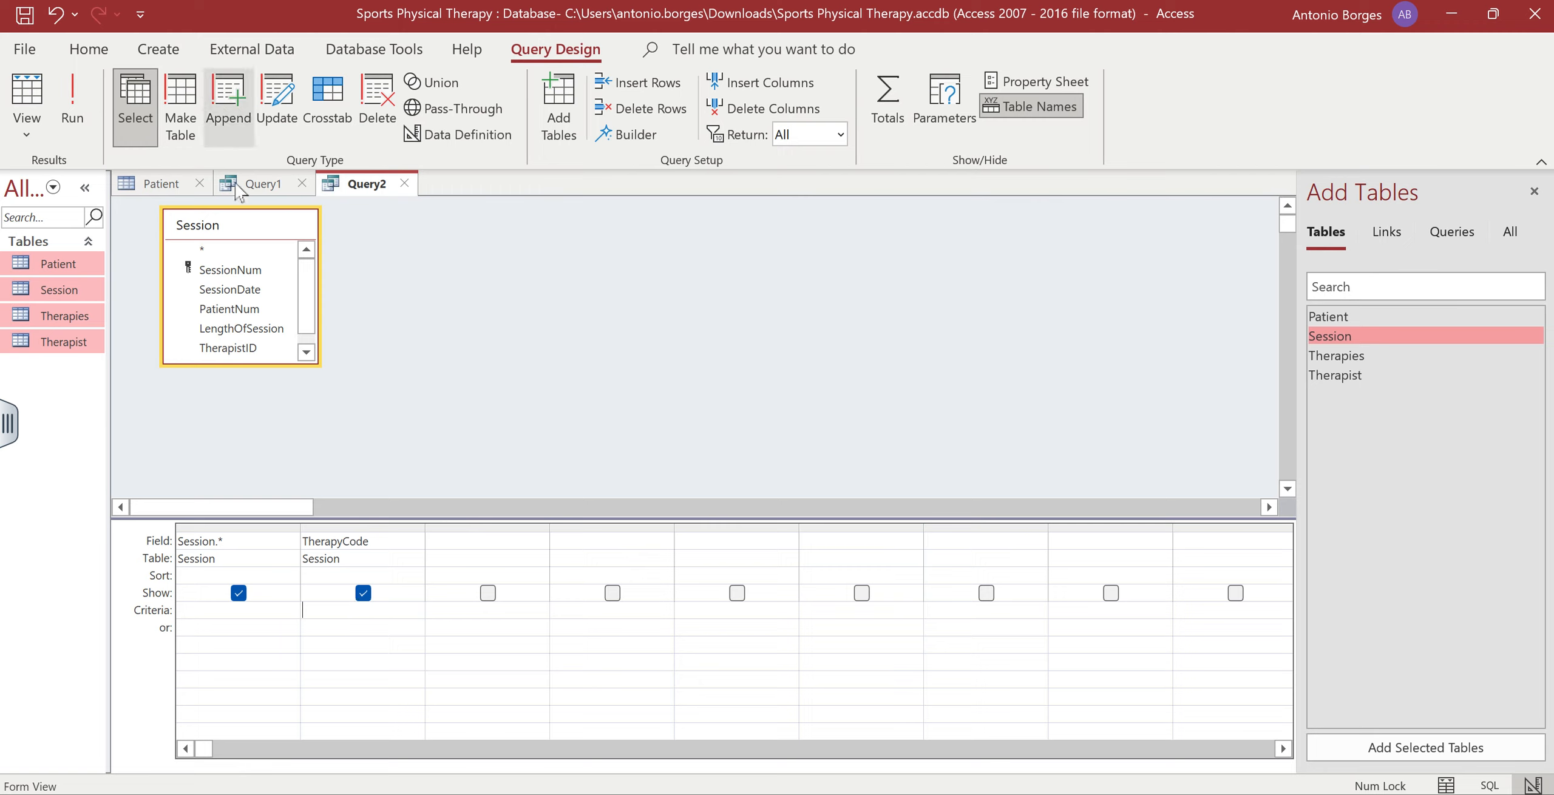
# Show Query1's SQL statement in SQL view
pyautogui.click(254, 190)
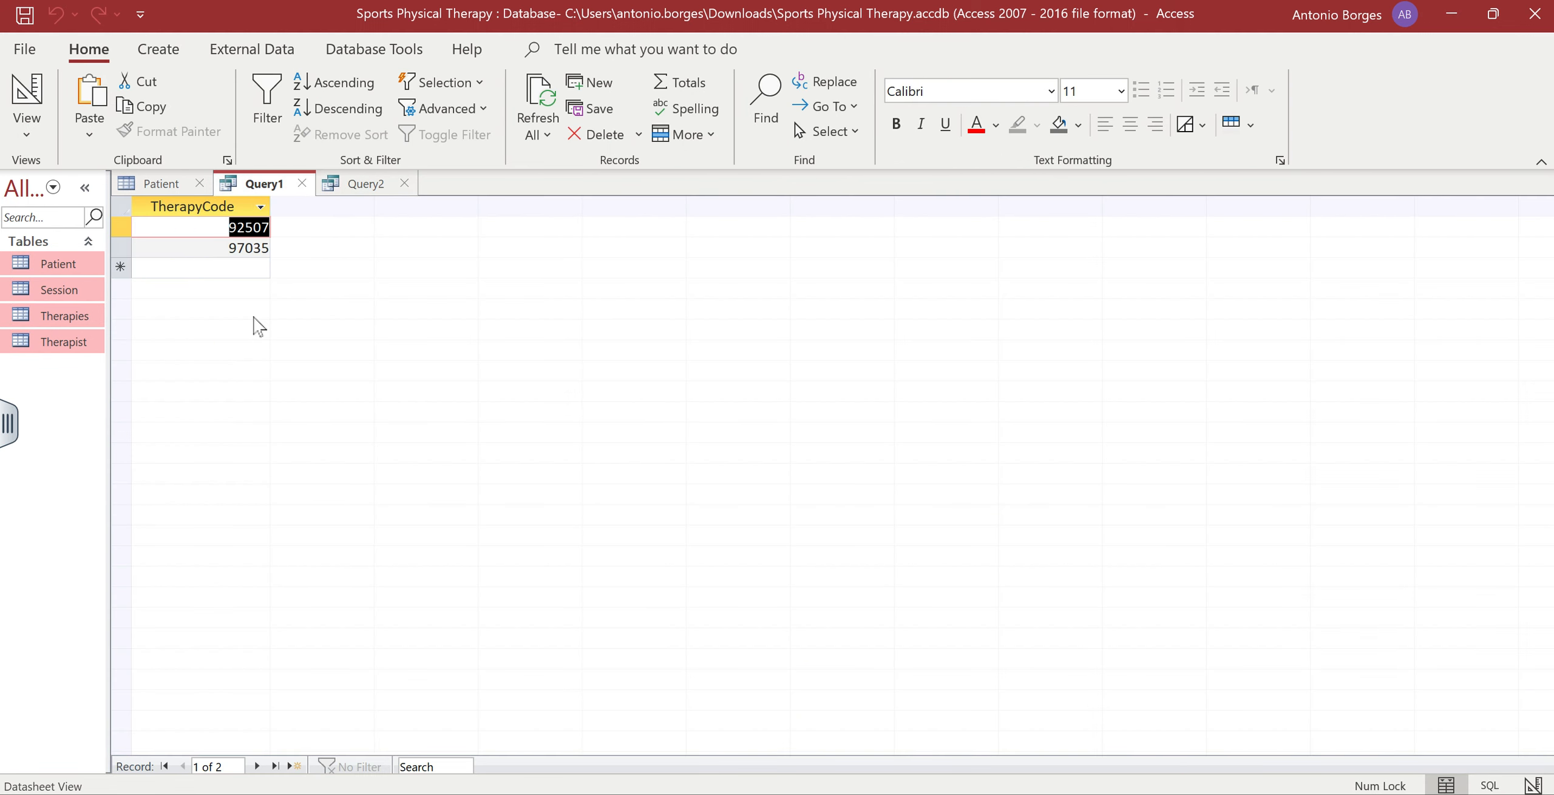
pyautogui.click(32, 137)
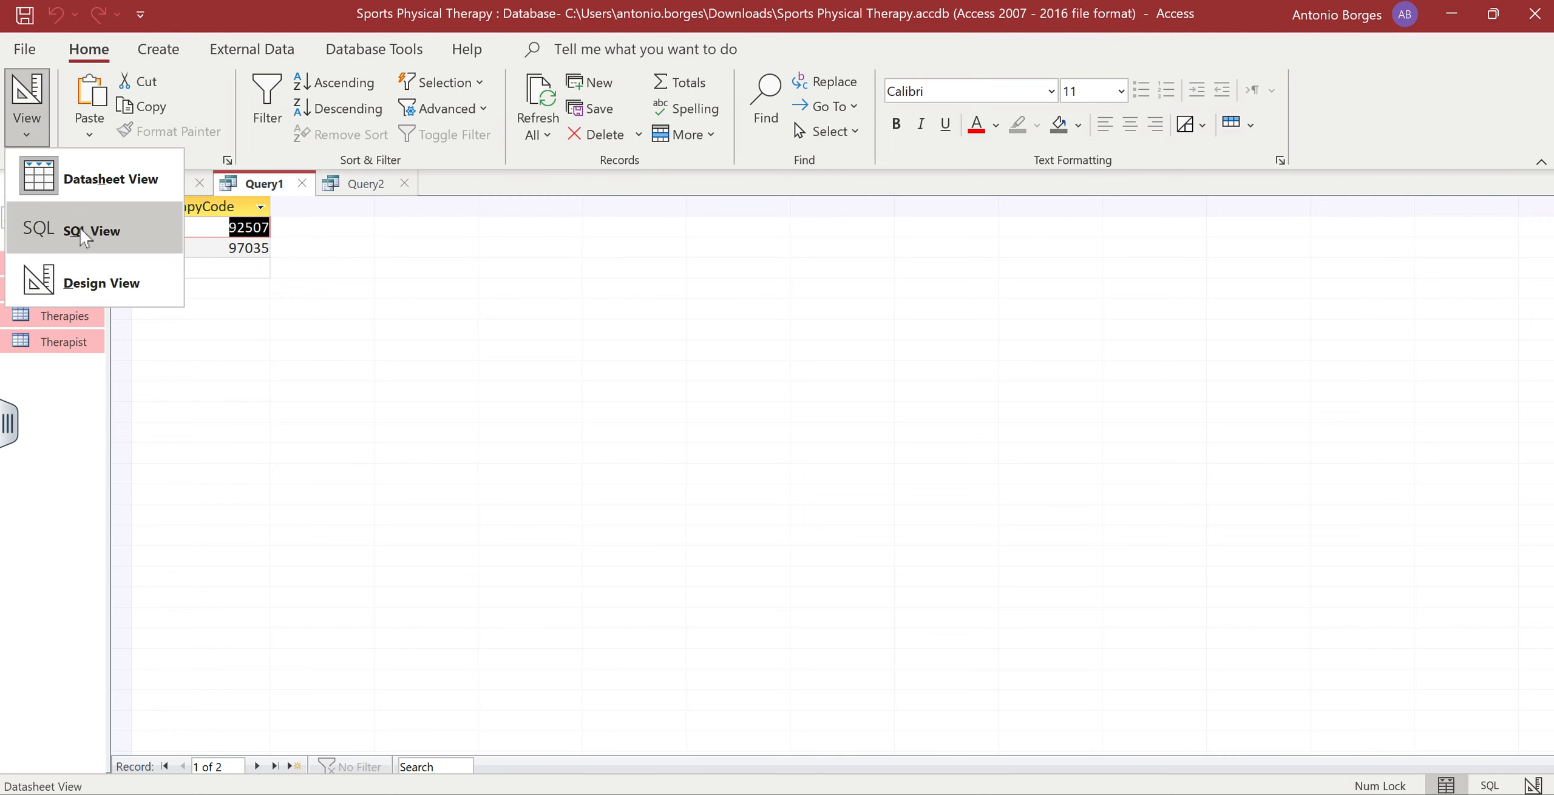
pyautogui.click(148, 231)
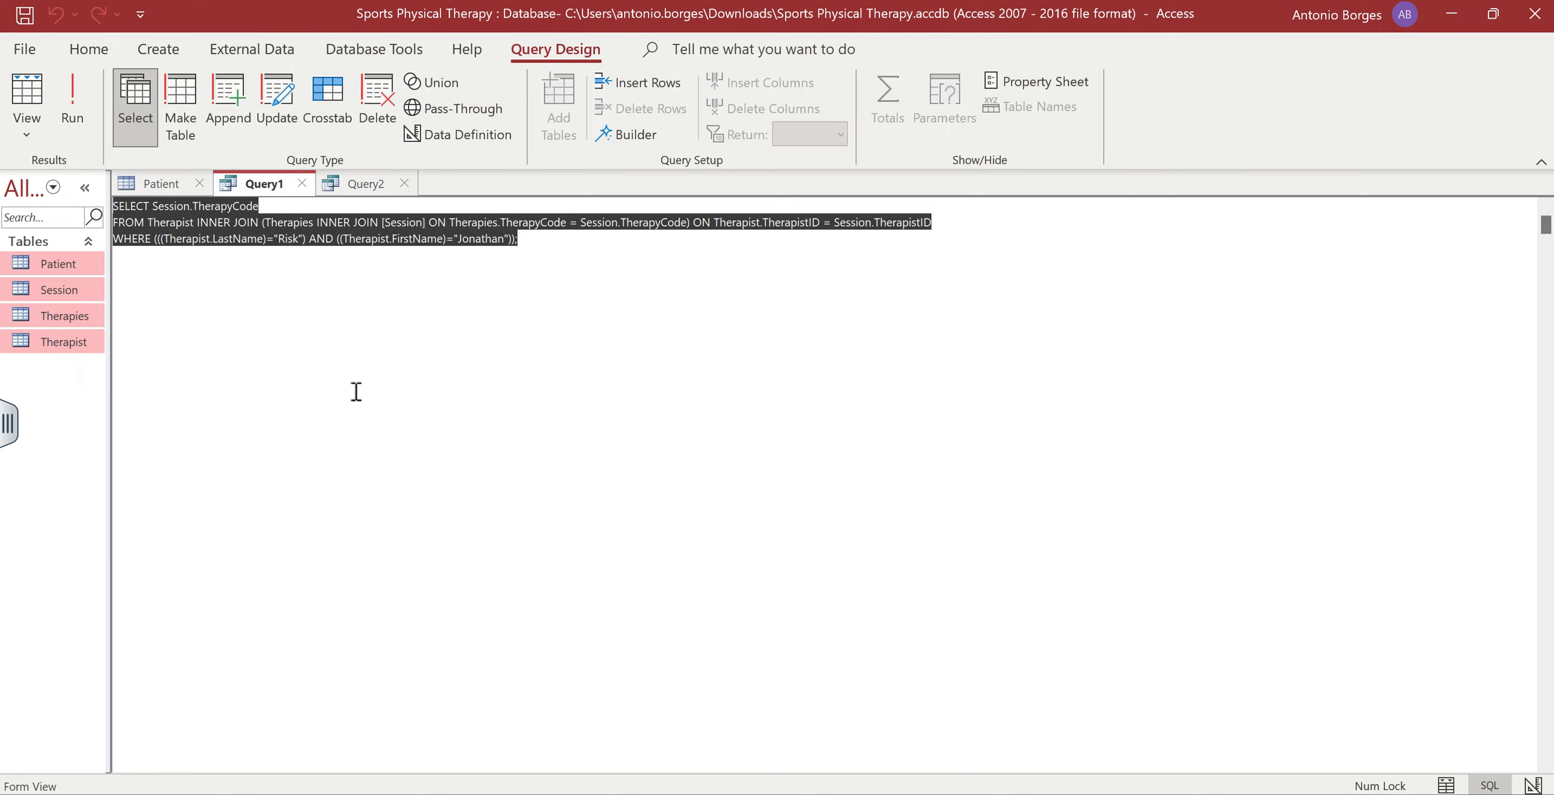
pyautogui.write('cz')
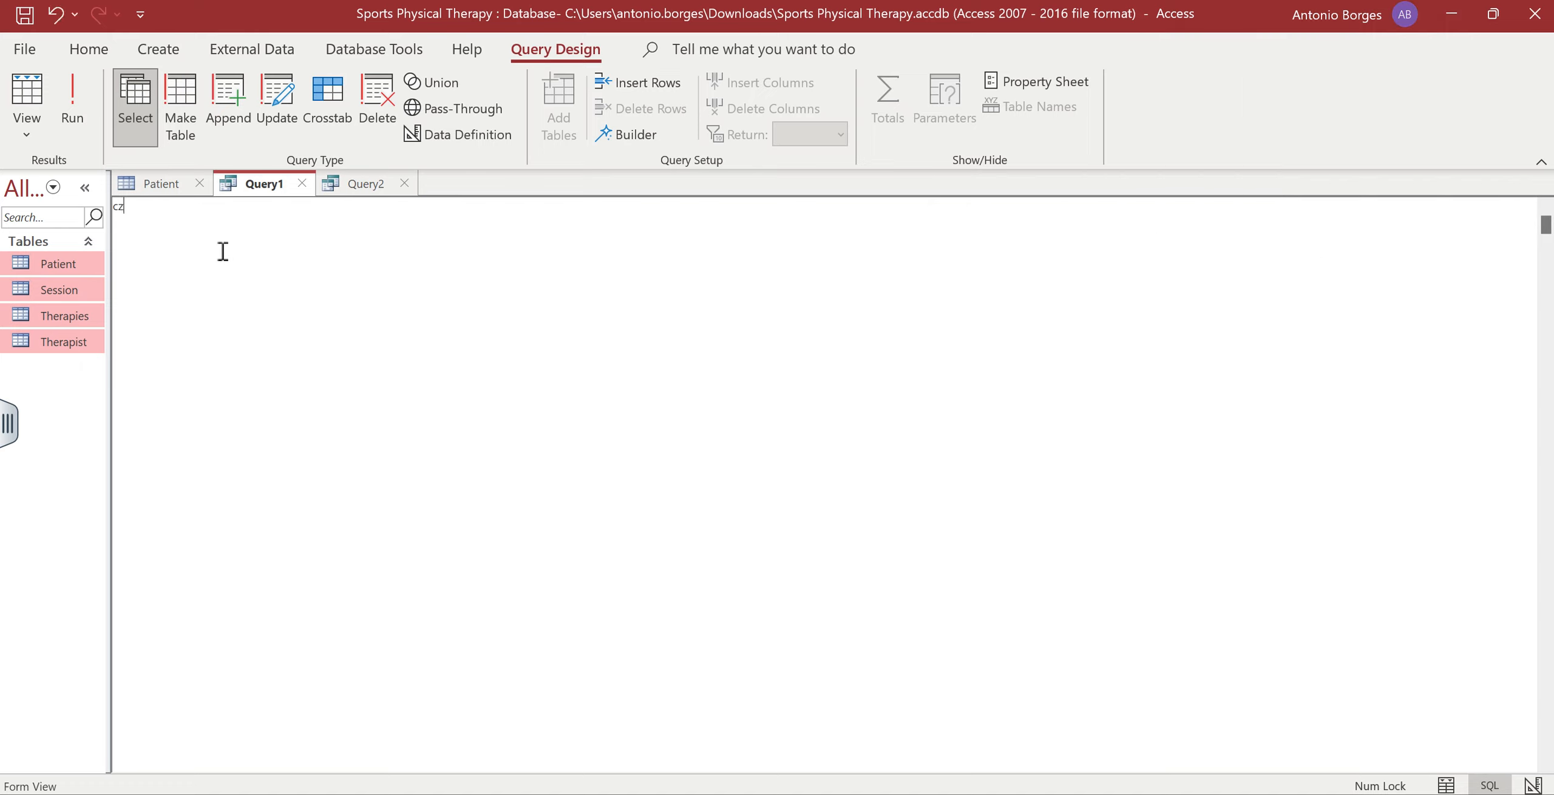
pyautogui.hotkey('ctrl', 'z')
pyautogui.click(61, 54)
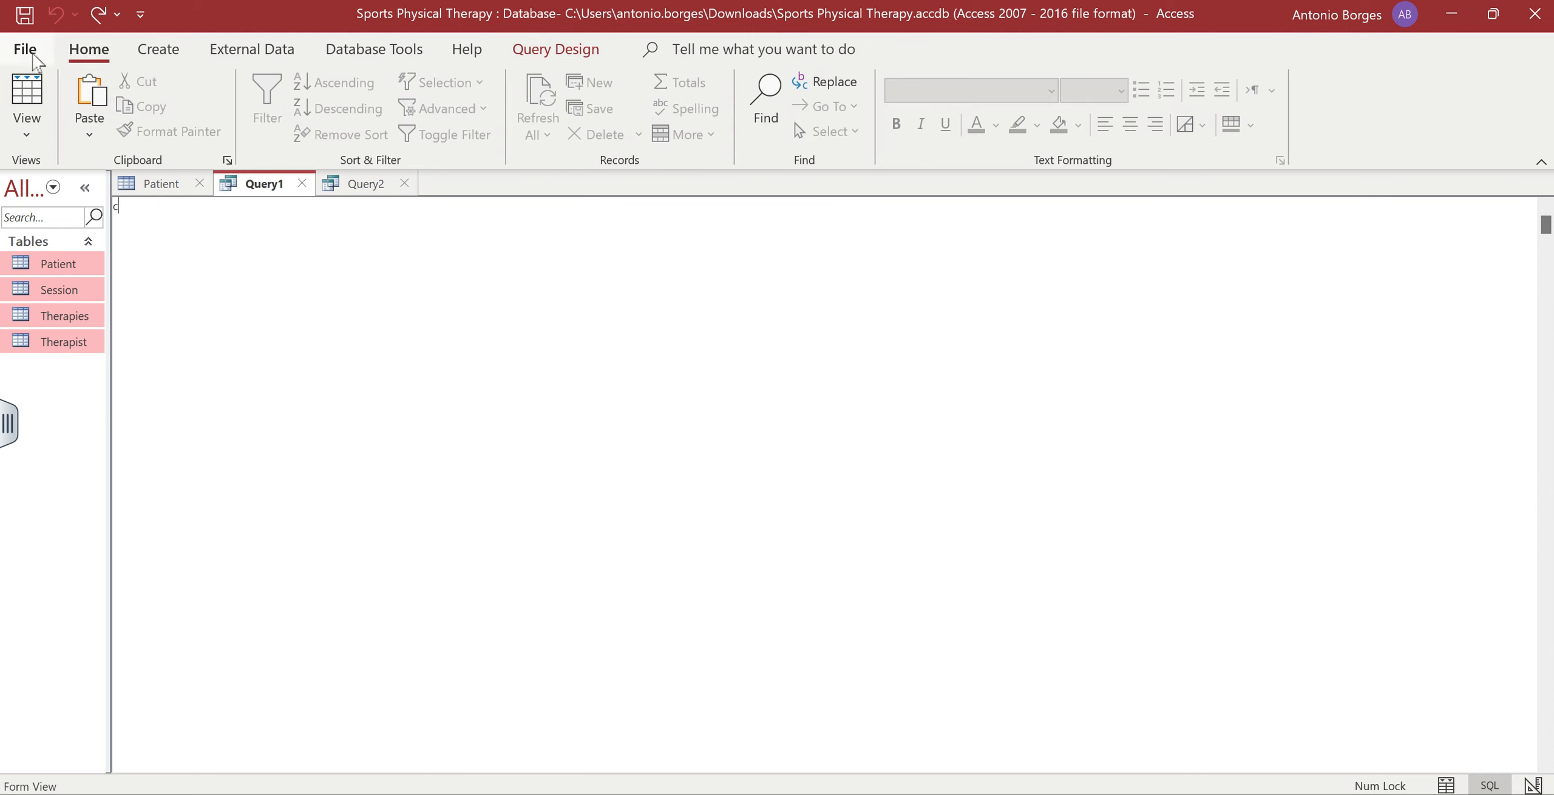
pyautogui.click(25, 52)
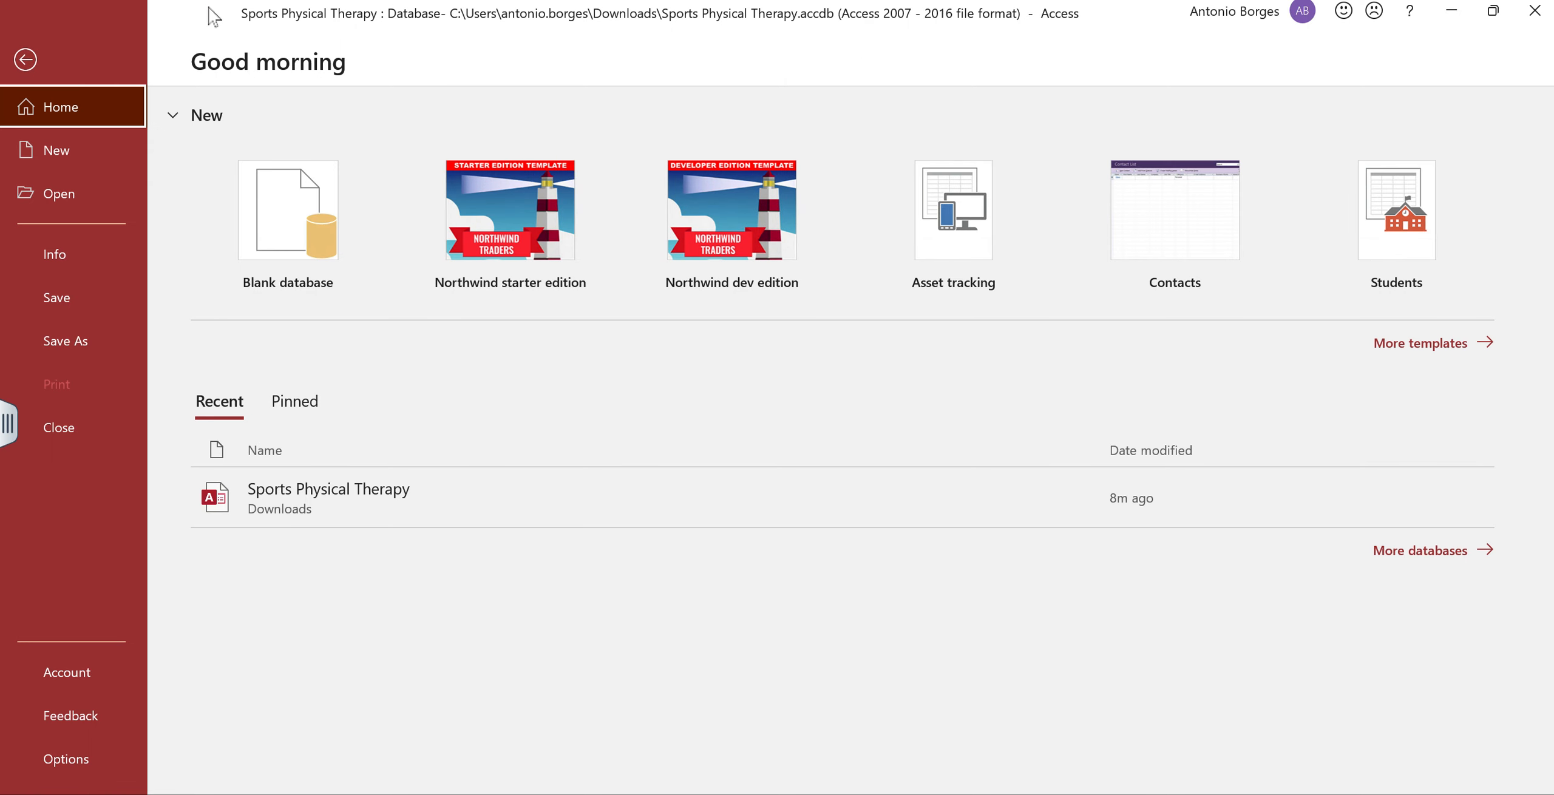
pyautogui.press('Escape')
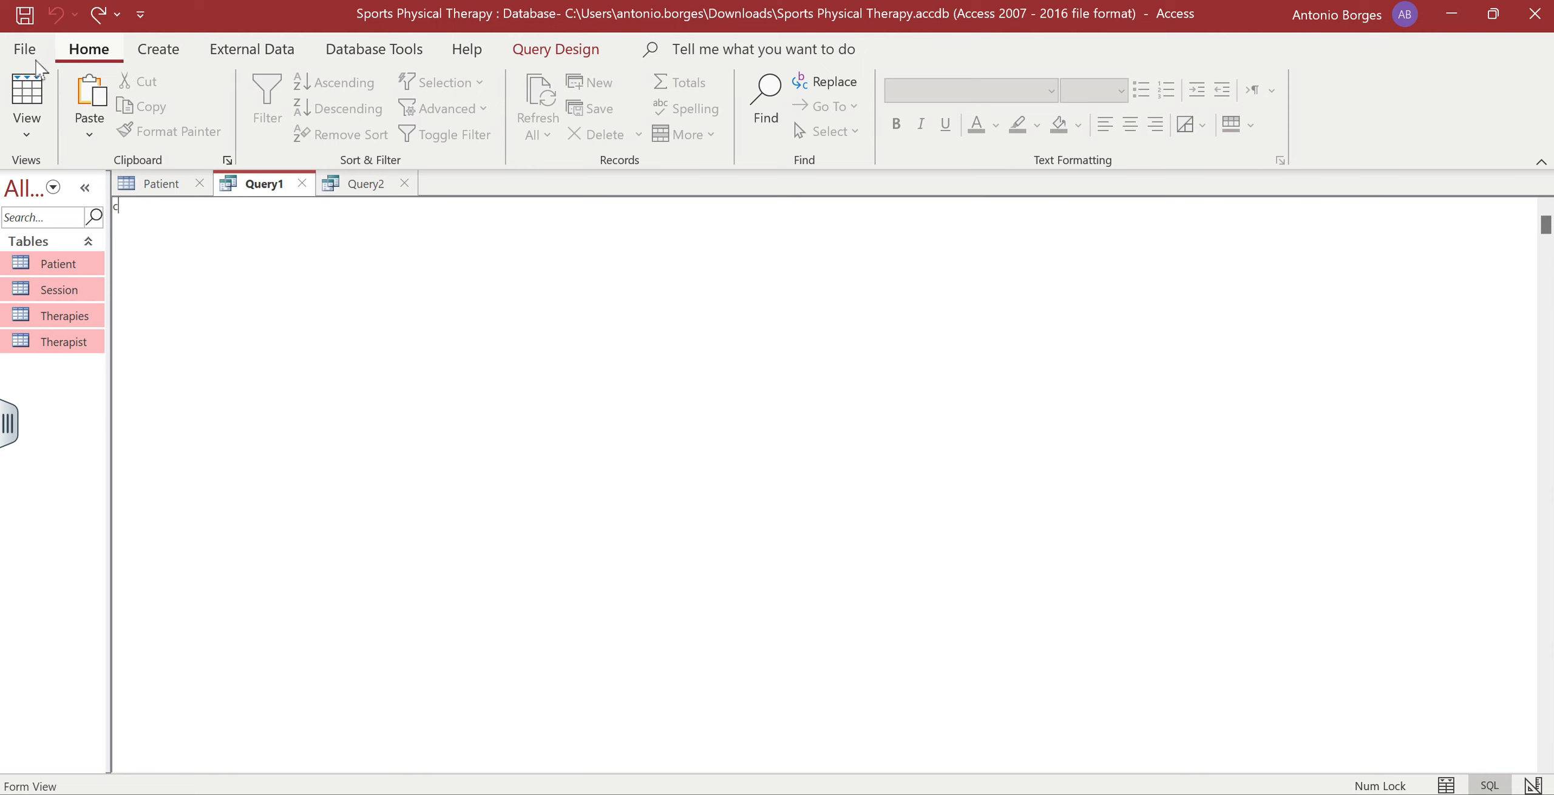
pyautogui.click(24, 49)
pyautogui.click(28, 57)
pyautogui.click(288, 229)
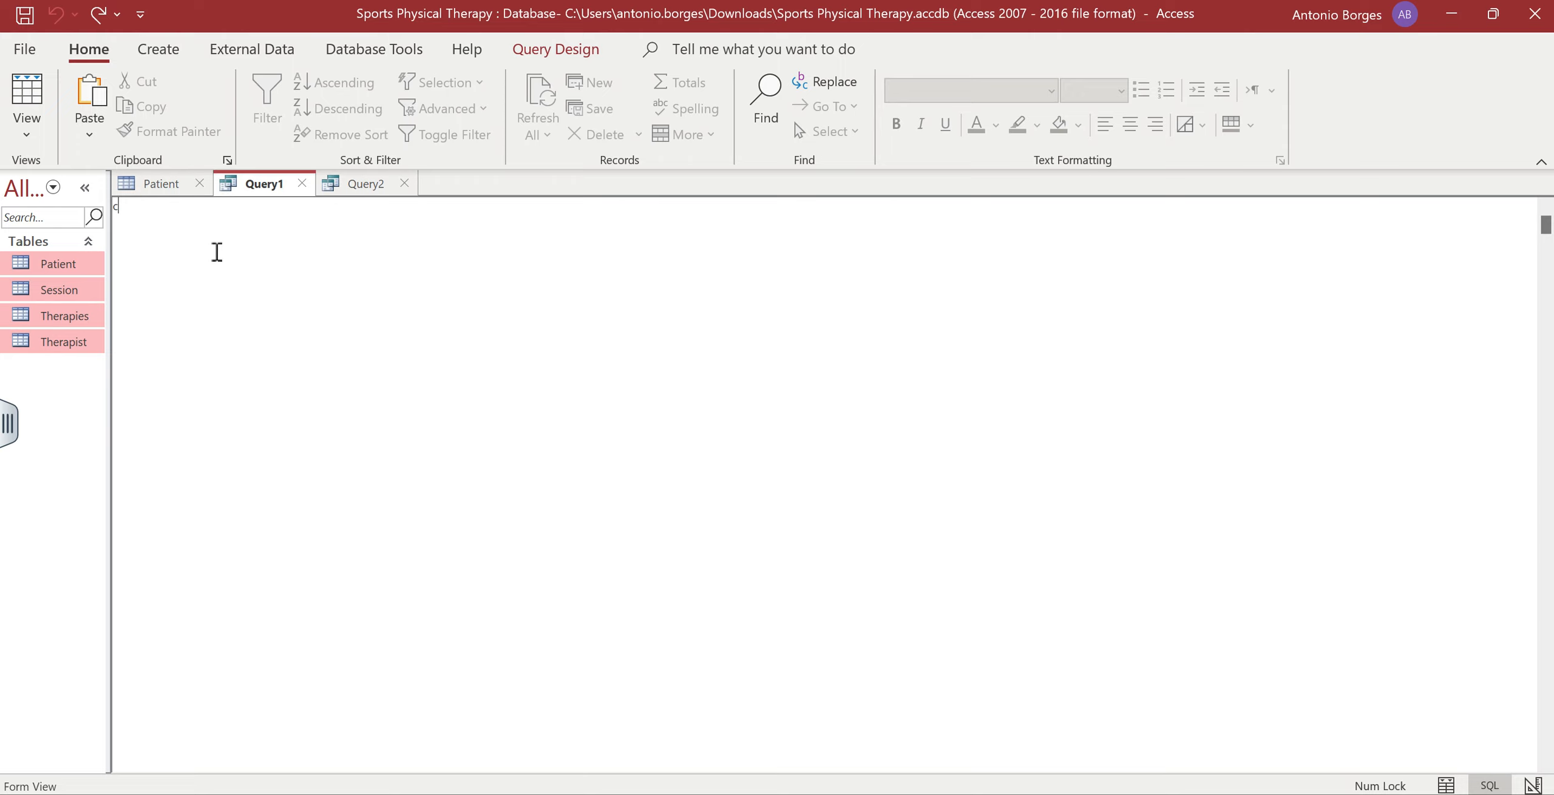
pyautogui.click(261, 259)
# Switch the emptied Query1 to design view and add the Session, Therapies and Therapist tables
pyautogui.click(31, 131)
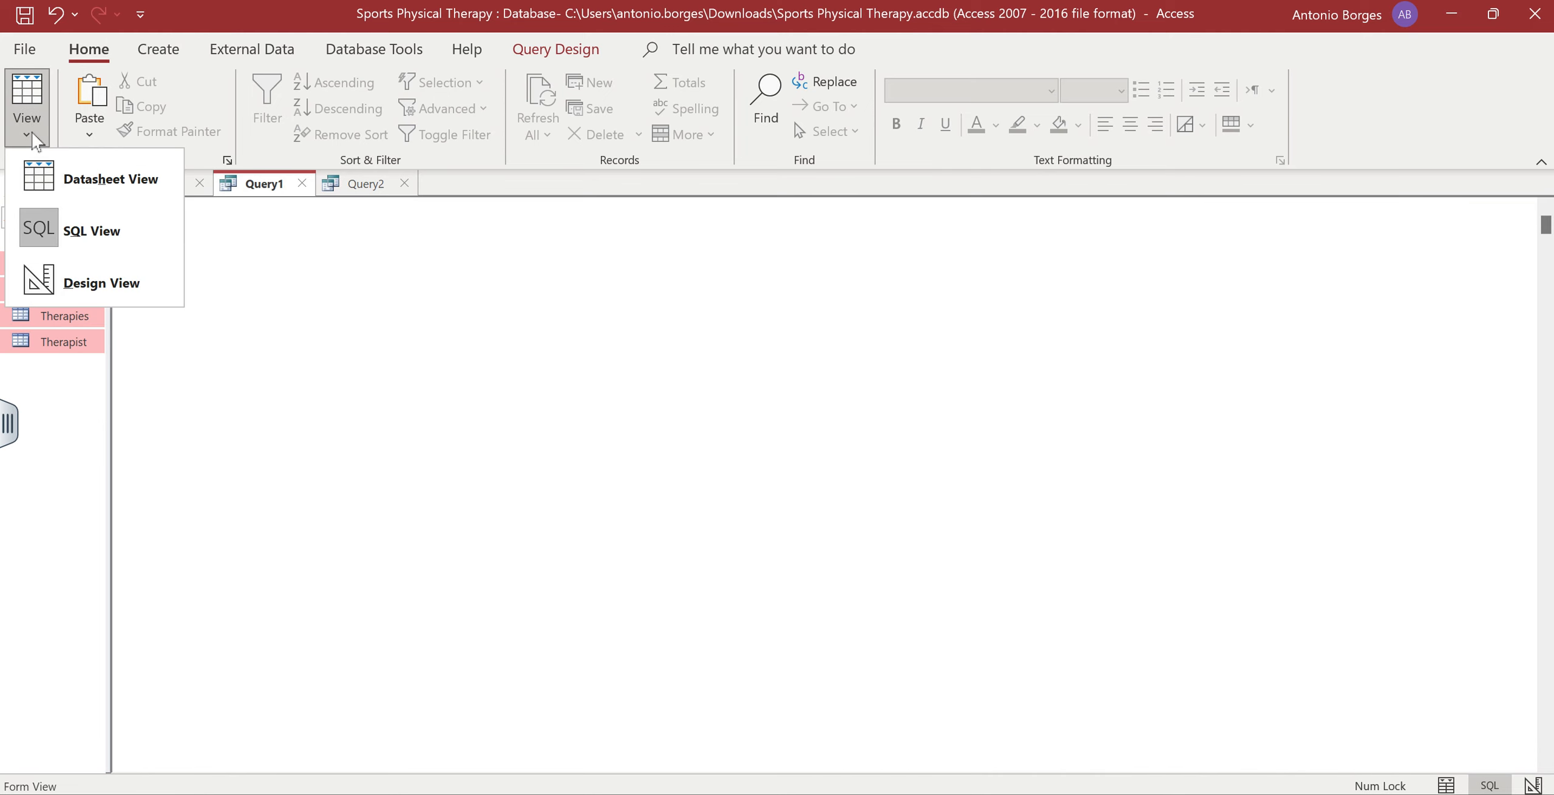
pyautogui.click(70, 278)
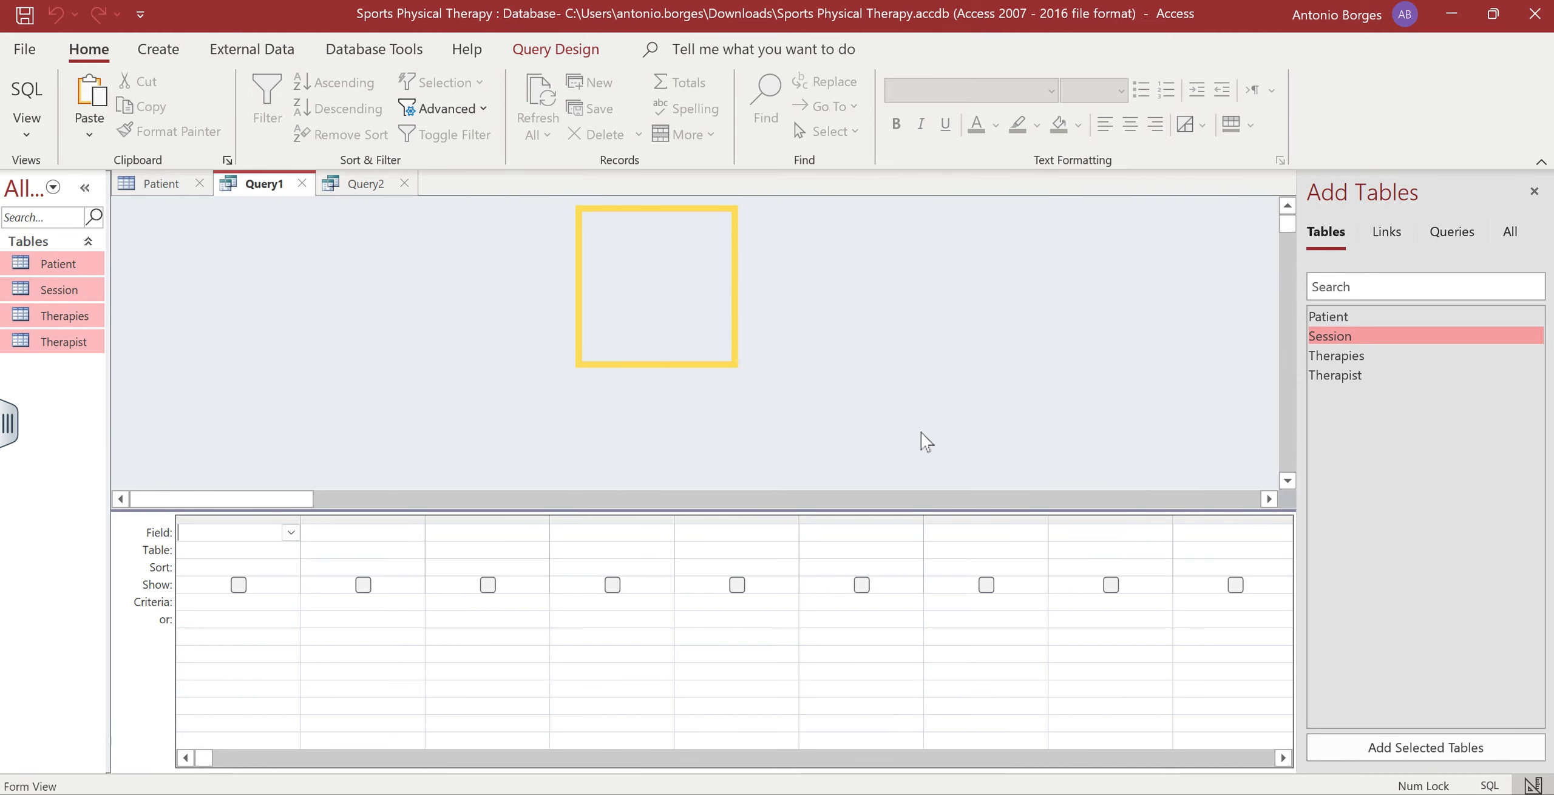
pyautogui.doubleClick(1341, 338)
pyautogui.doubleClick(1340, 358)
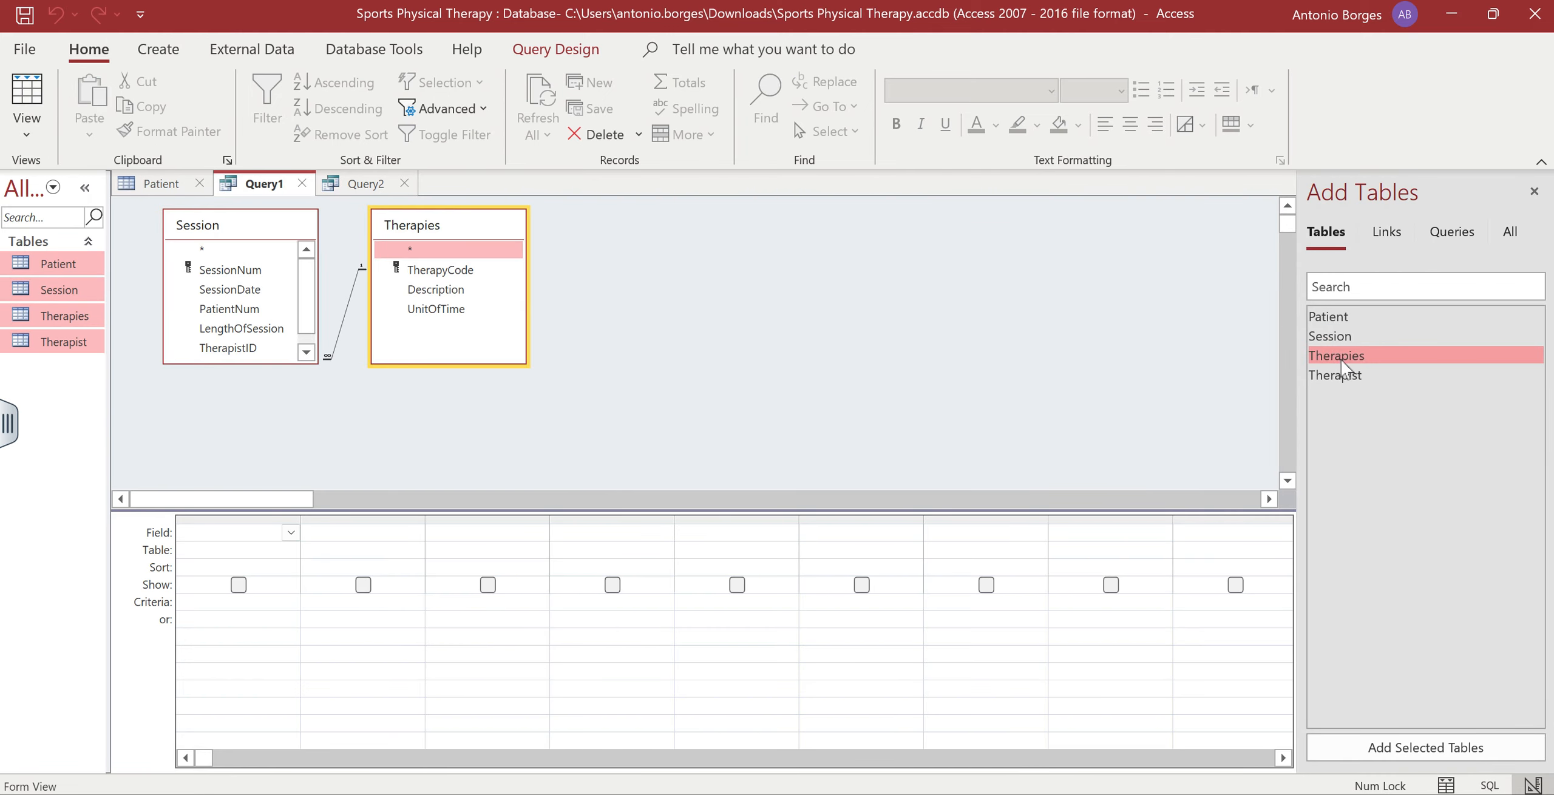
pyautogui.doubleClick(1340, 376)
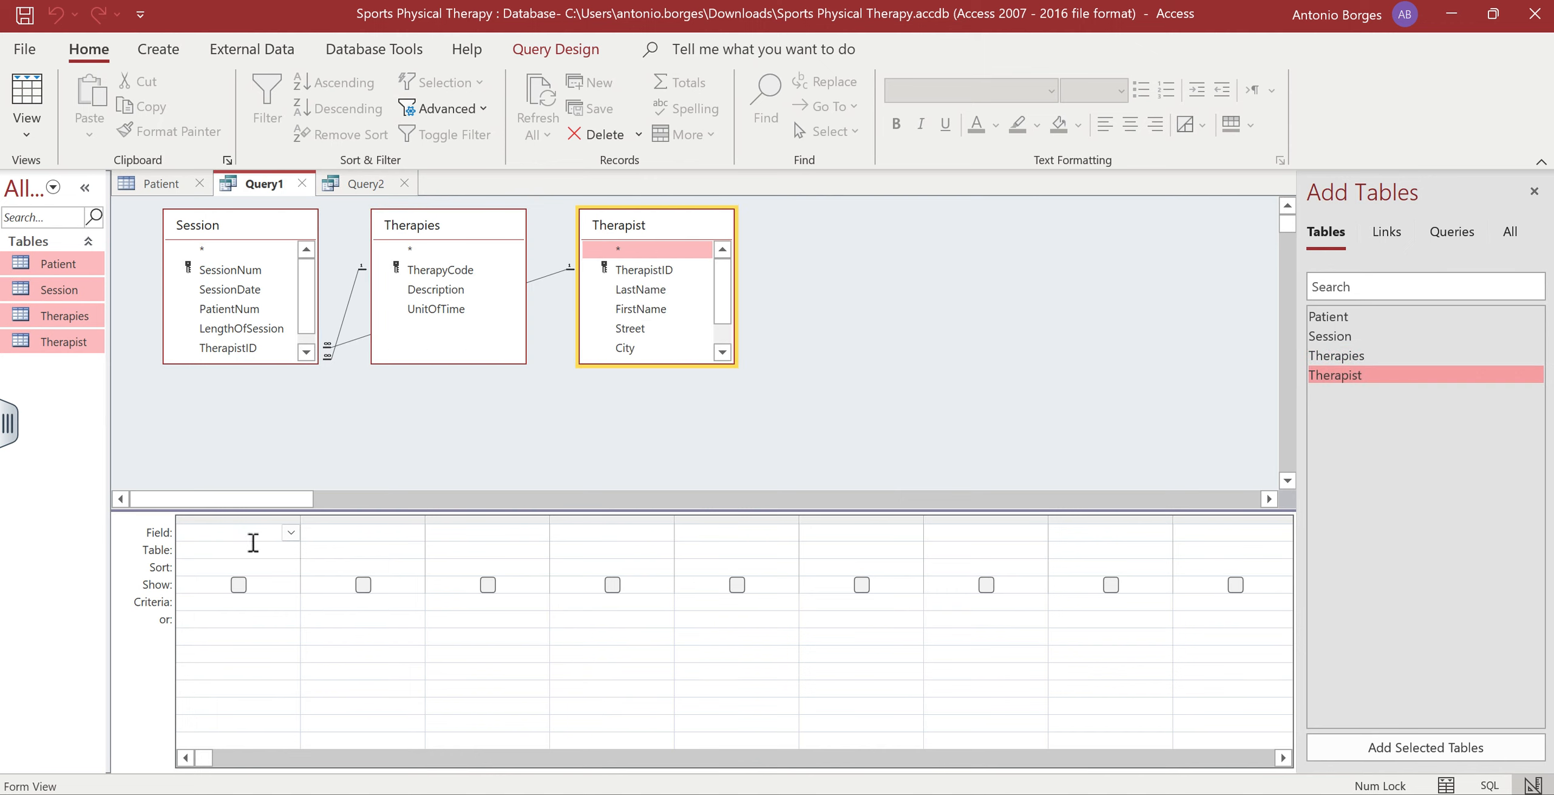
# Add TherapyCode as Query1's first column and set its source table to Session
pyautogui.click(289, 534)
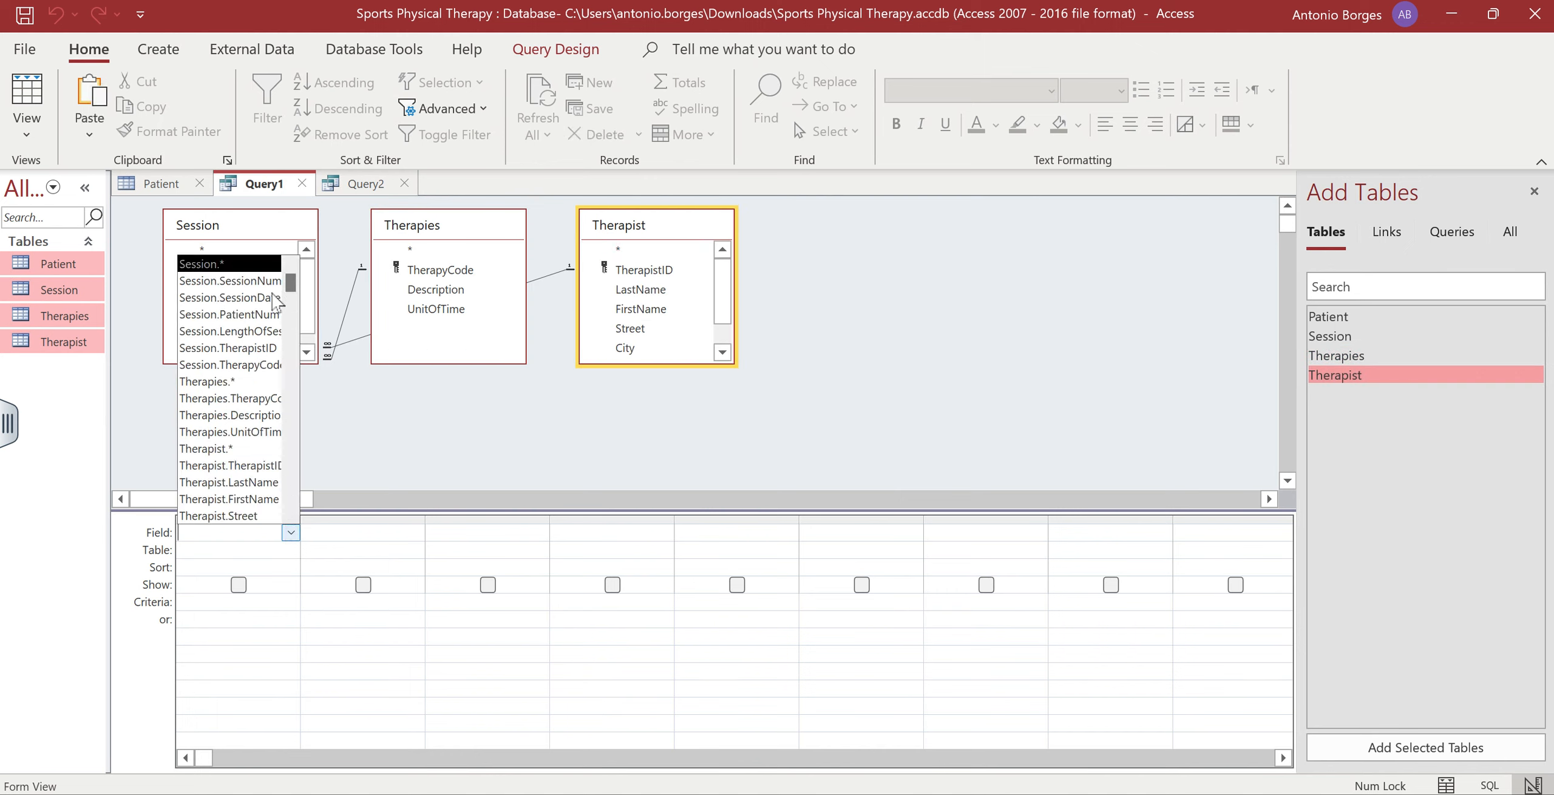
pyautogui.click(274, 404)
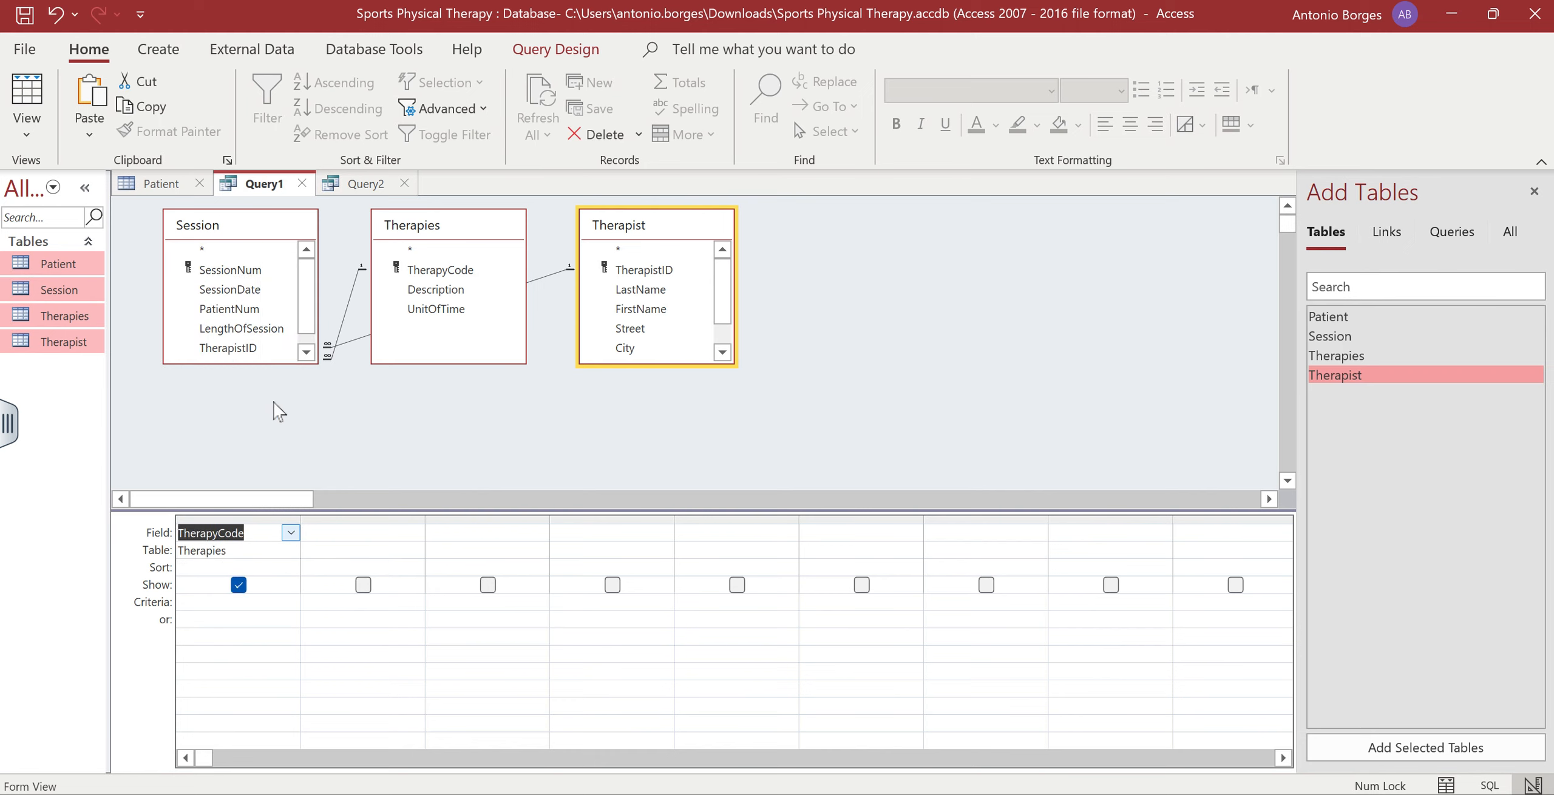
pyautogui.click(291, 532)
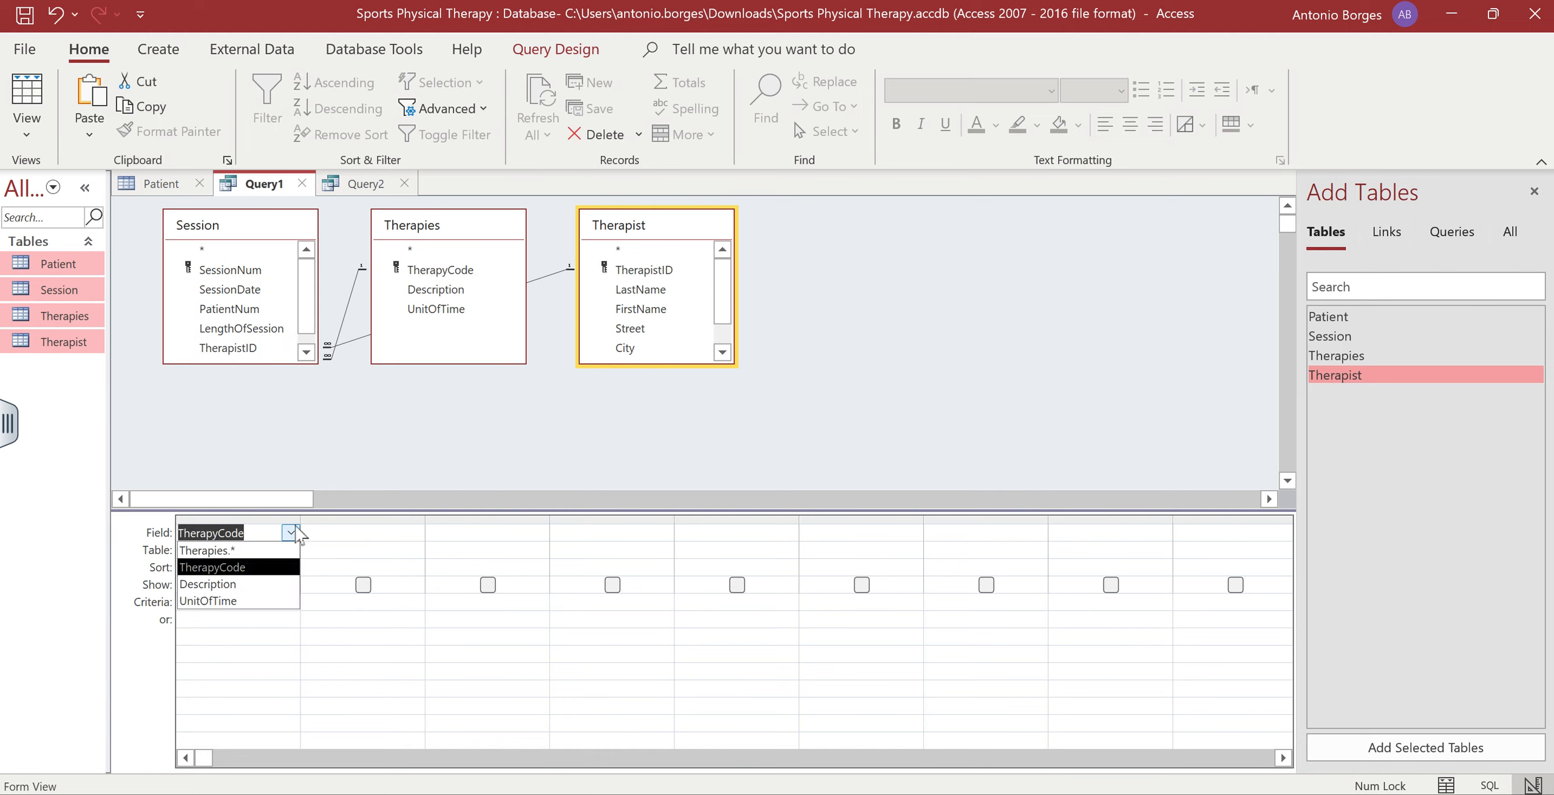
pyautogui.click(273, 567)
pyautogui.click(265, 554)
pyautogui.click(291, 548)
pyautogui.click(243, 567)
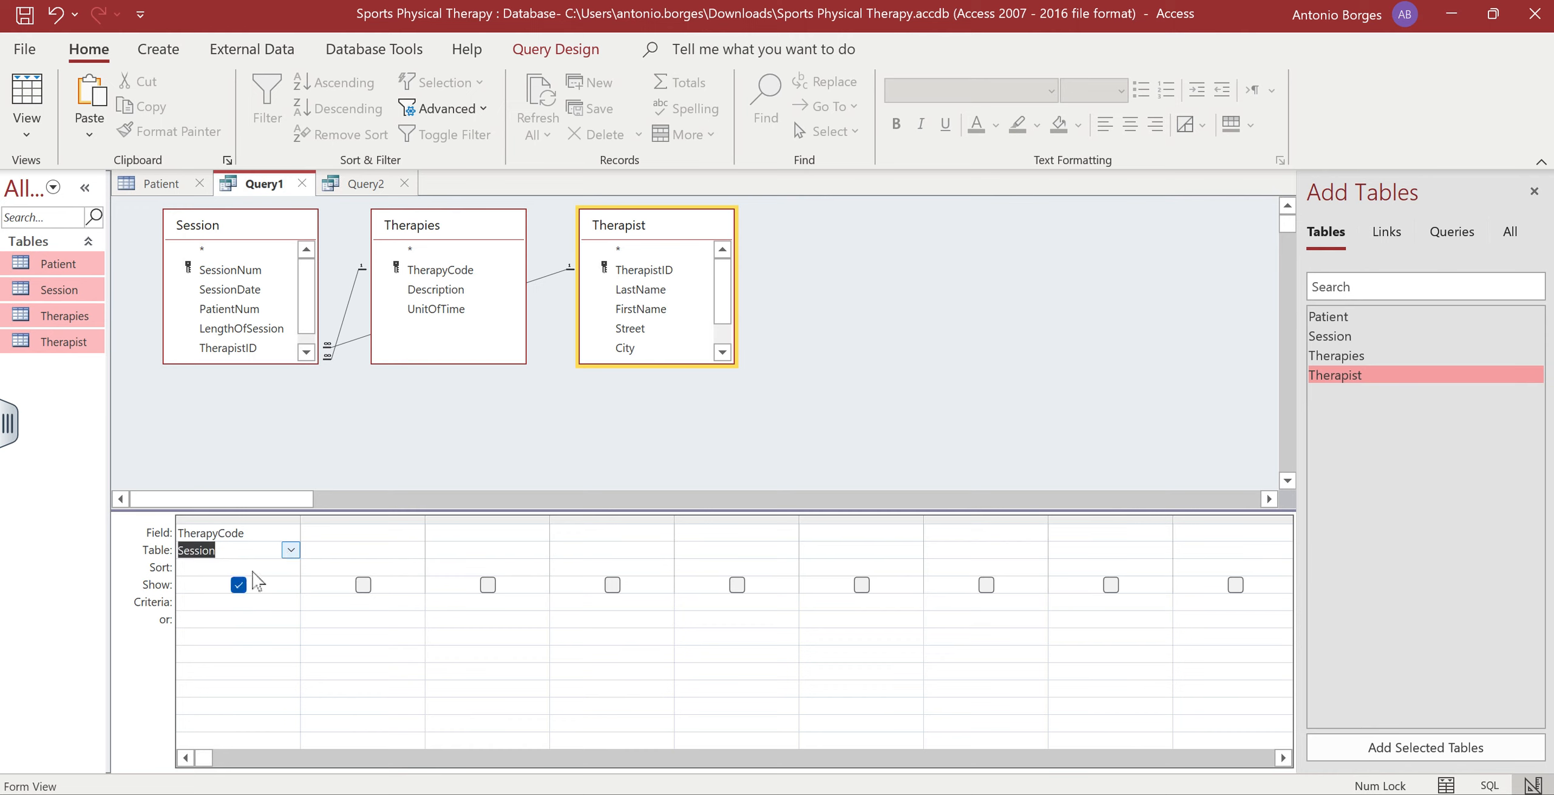
# Add the LastName and FirstName fields of the Therapist table as the next two columns of Query1
pyautogui.click(402, 531)
pyautogui.click(415, 532)
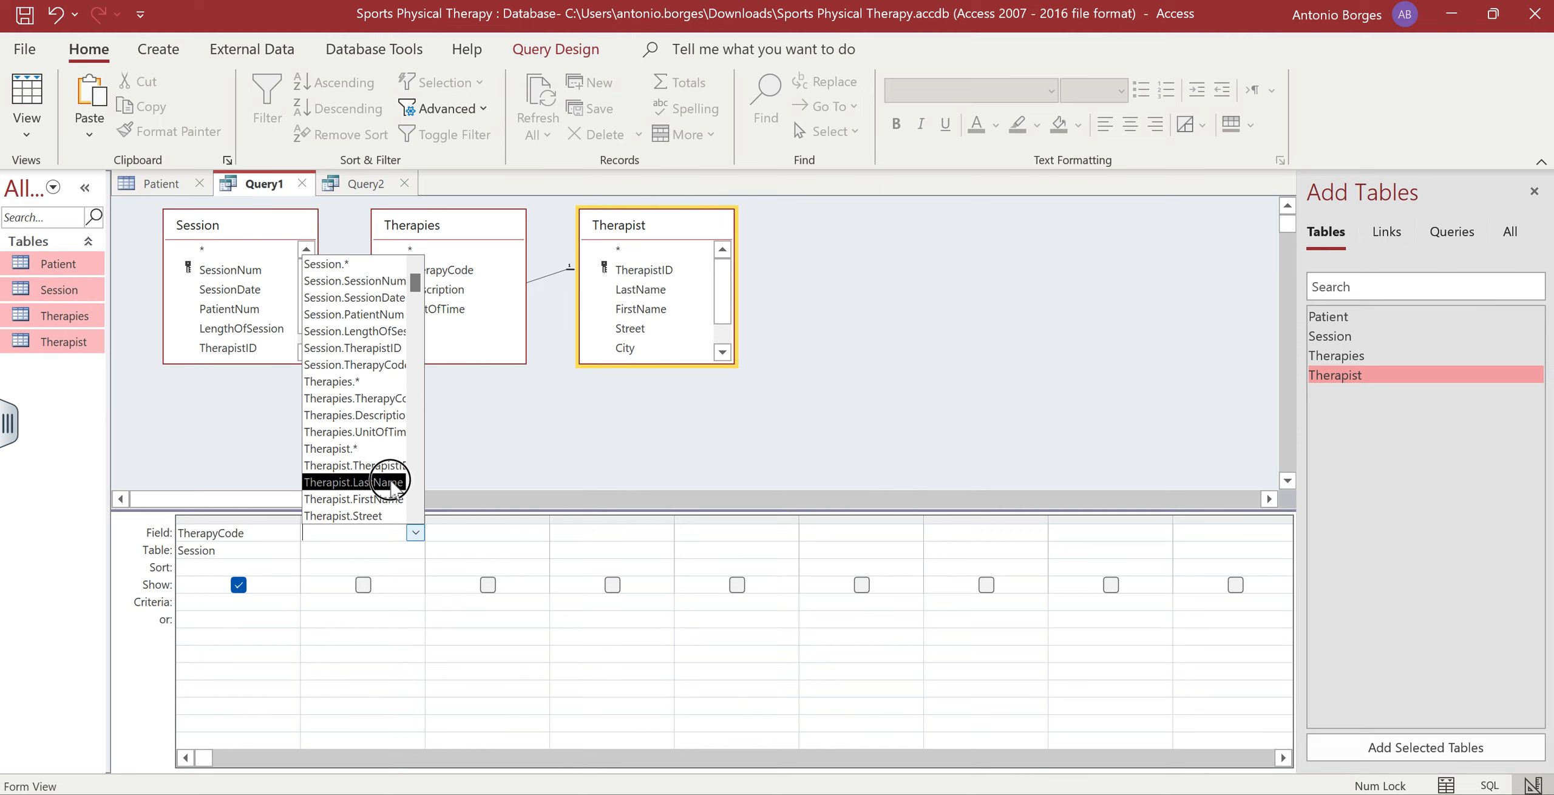
pyautogui.click(395, 483)
pyautogui.click(453, 532)
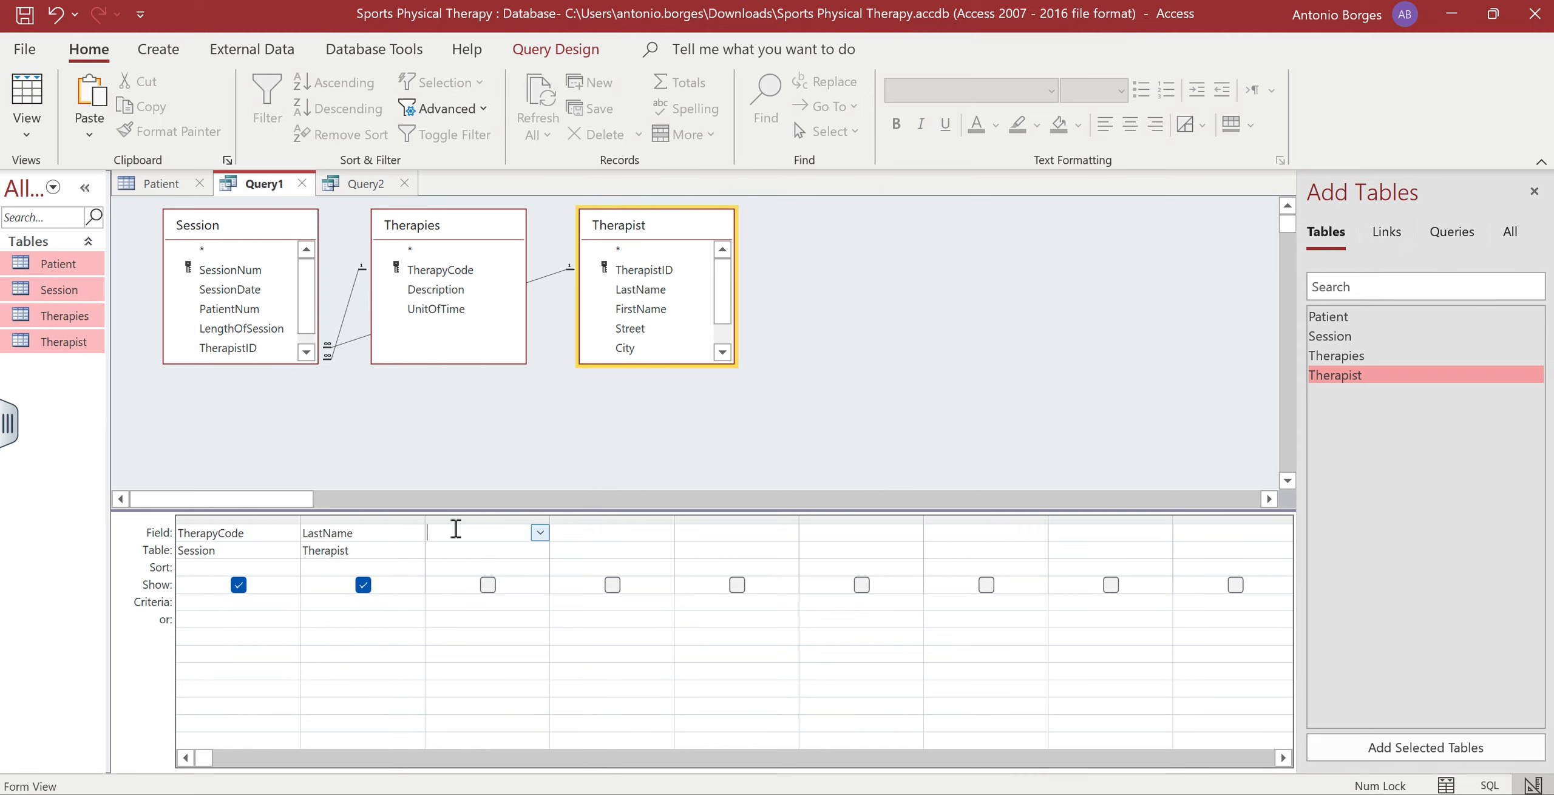
pyautogui.click(538, 532)
pyautogui.click(515, 509)
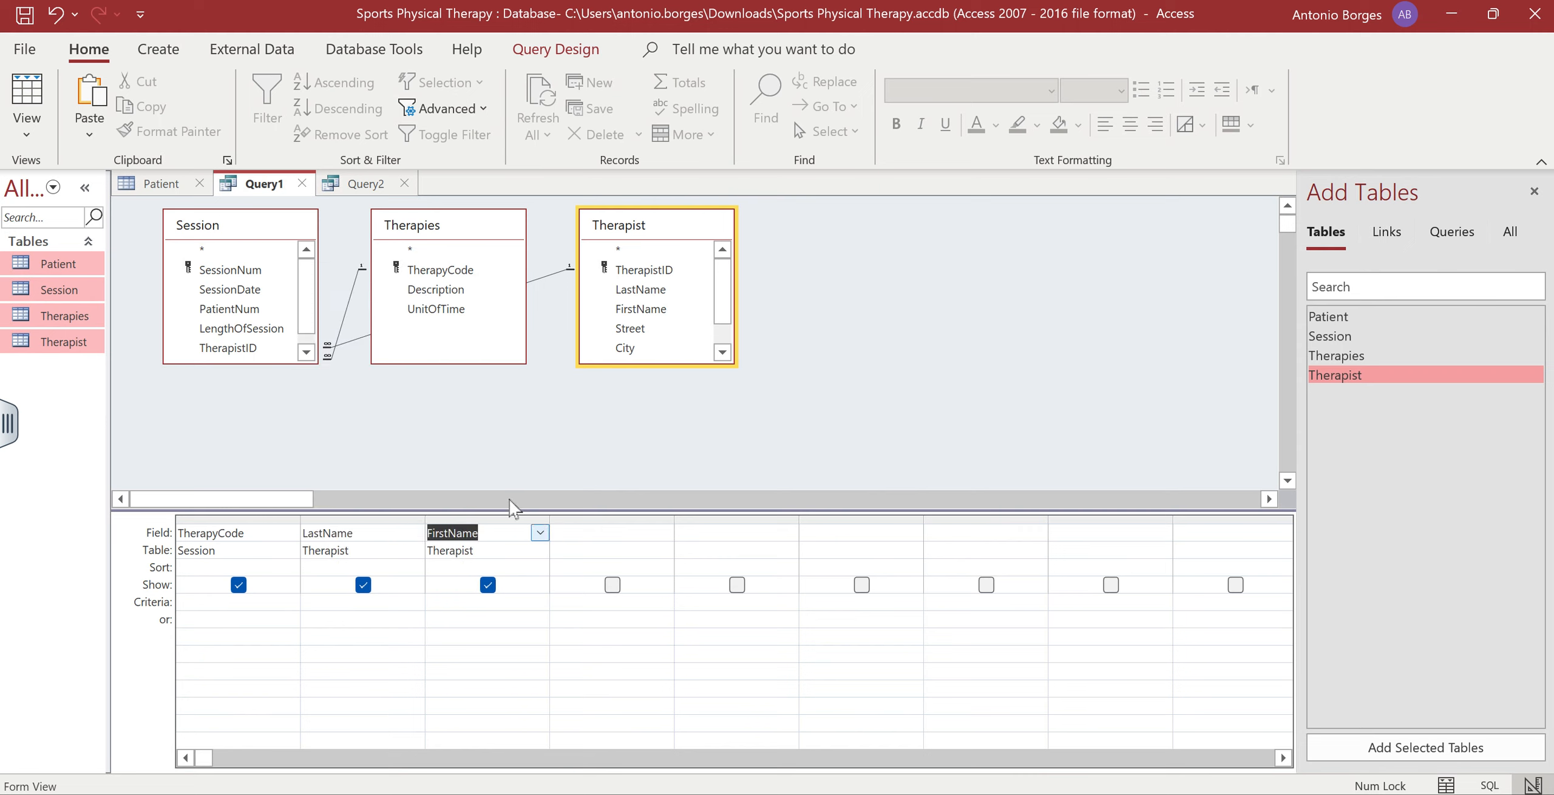
# Enter the therapist's last and first names as criteria for the LastName and FirstName columns, and hide both columns from the output
pyautogui.click(369, 602)
pyautogui.write('"Risk"')
pyautogui.click(459, 602)
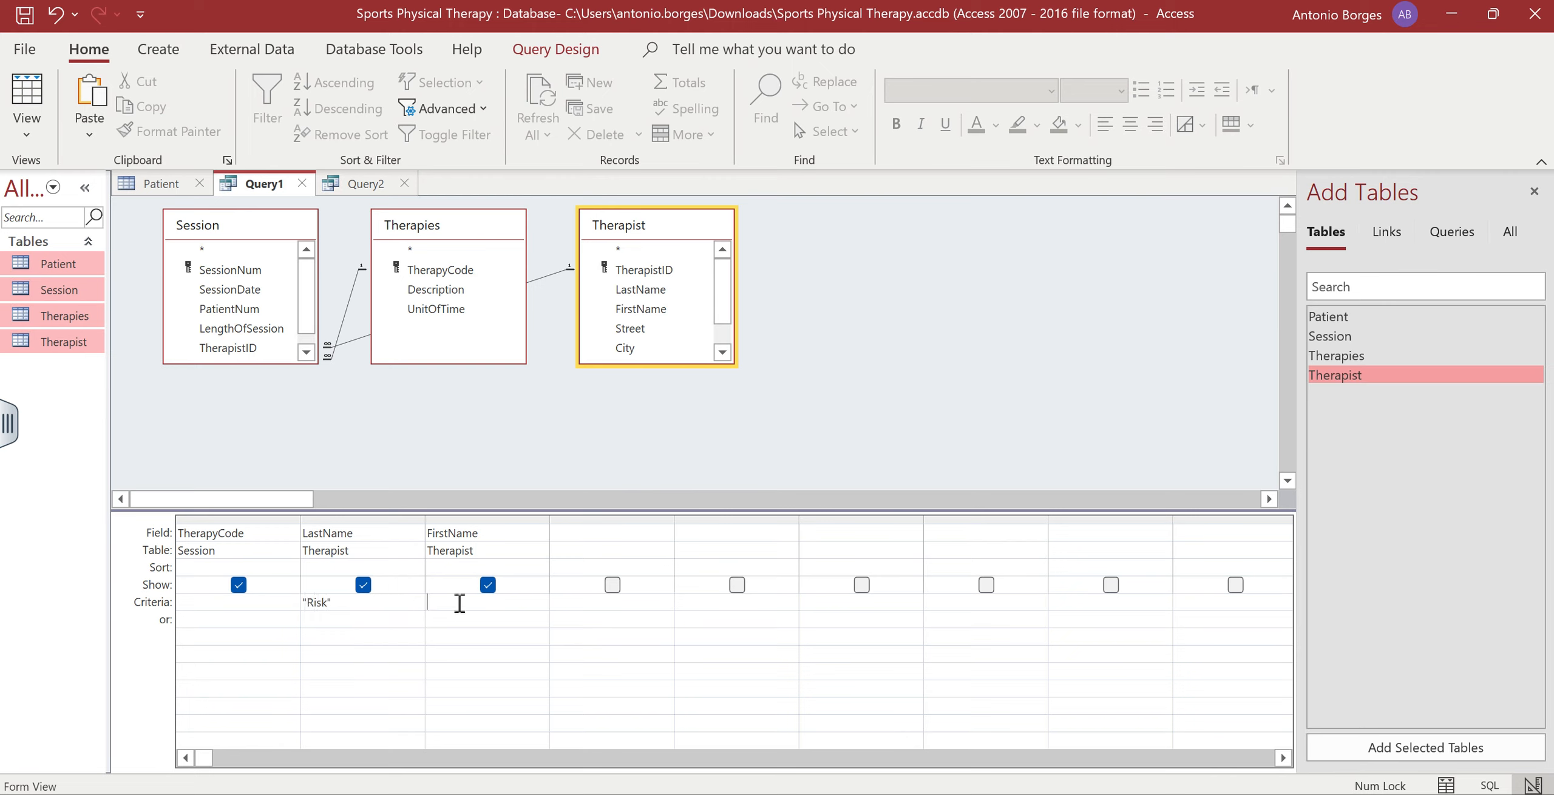
pyautogui.write('"Jonathan"')
pyautogui.click(363, 585)
pyautogui.click(487, 585)
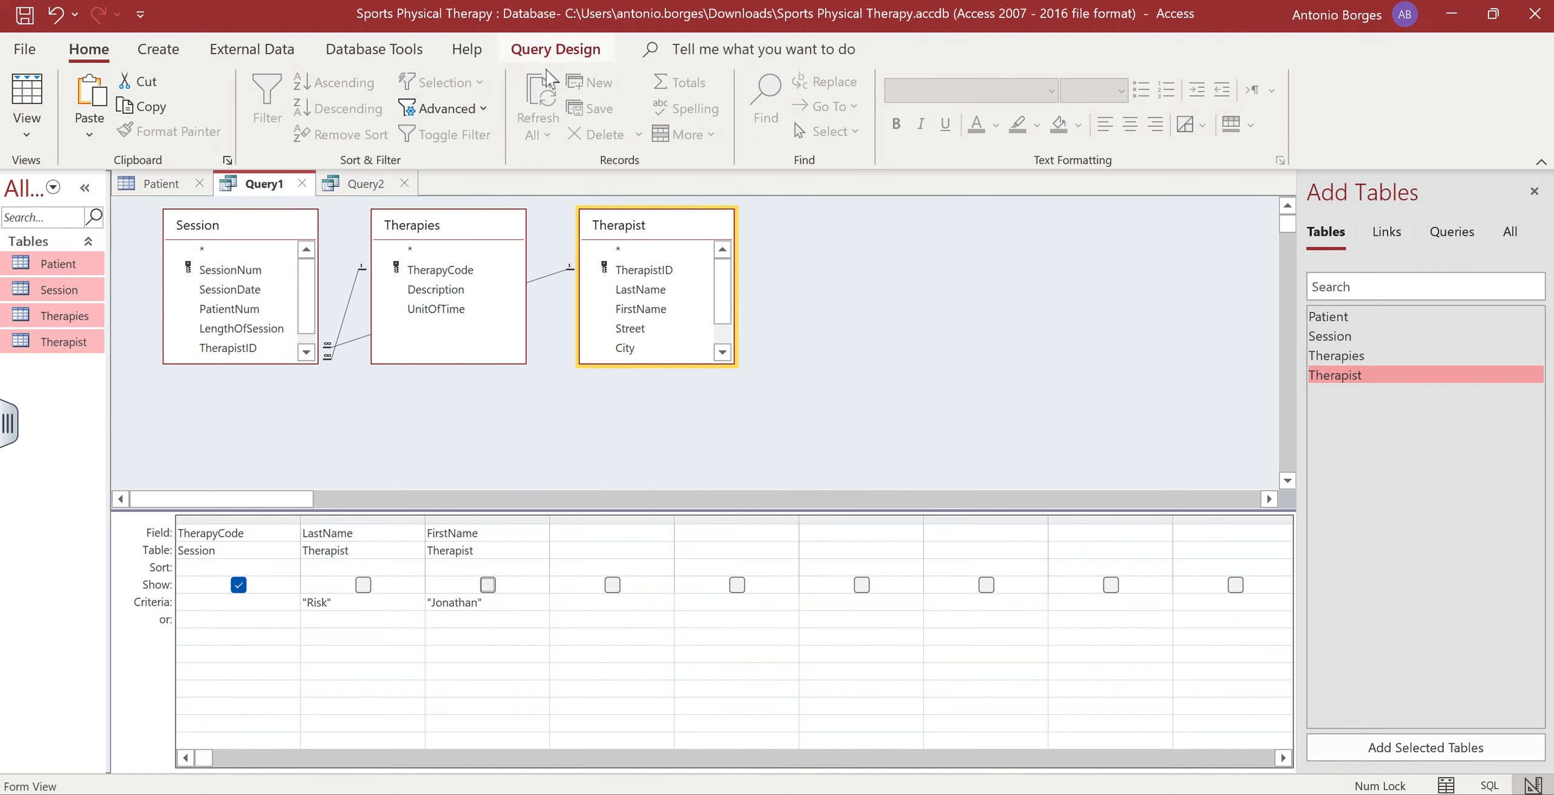
# Run Query1 to check its therapy codes, and copy its whole statement from SQL view
pyautogui.click(556, 49)
pyautogui.click(88, 100)
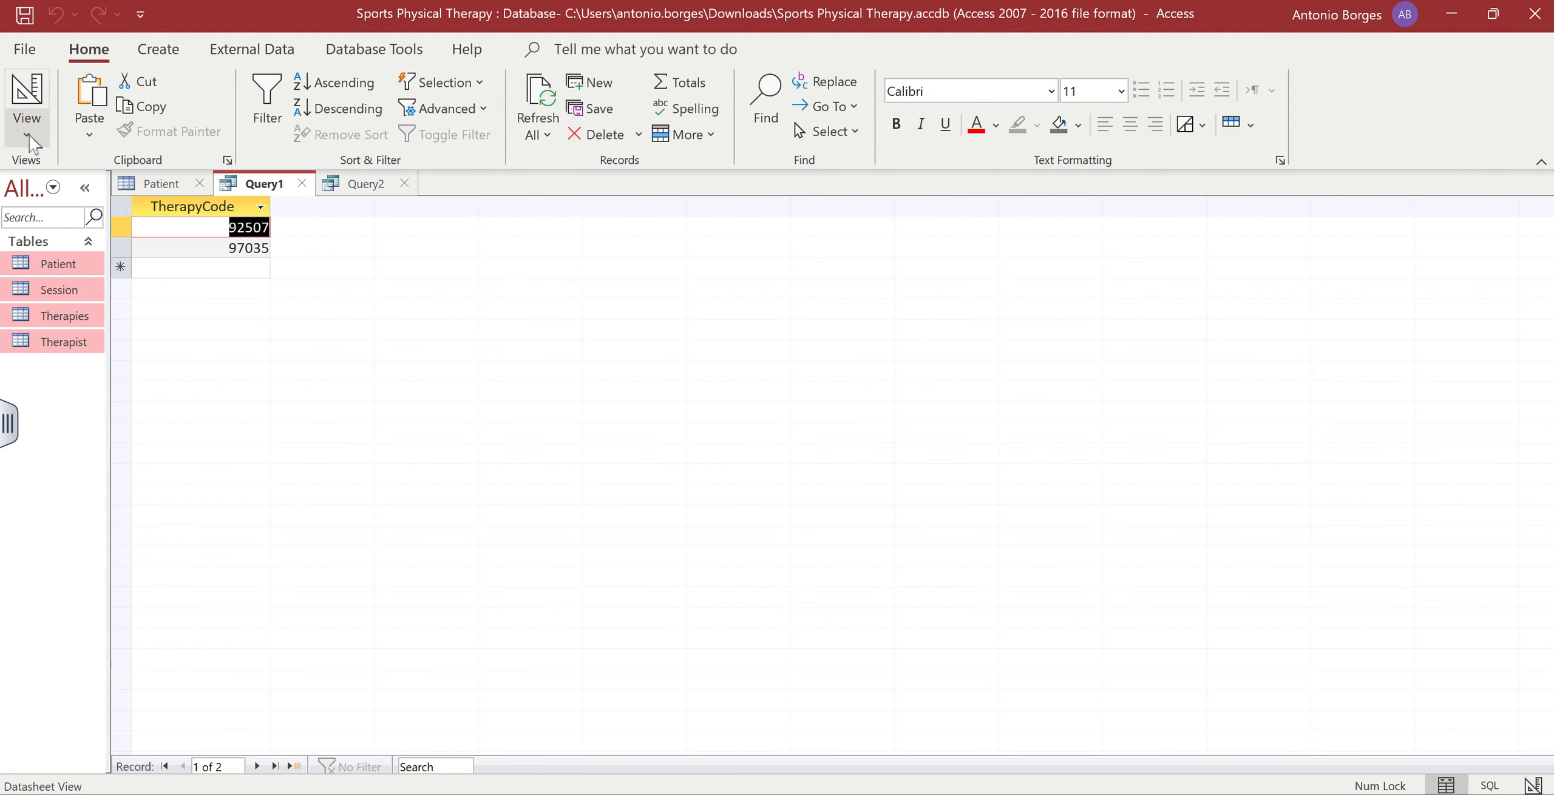
pyautogui.click(26, 118)
pyautogui.click(84, 215)
pyautogui.rightClick(423, 238)
pyautogui.click(459, 276)
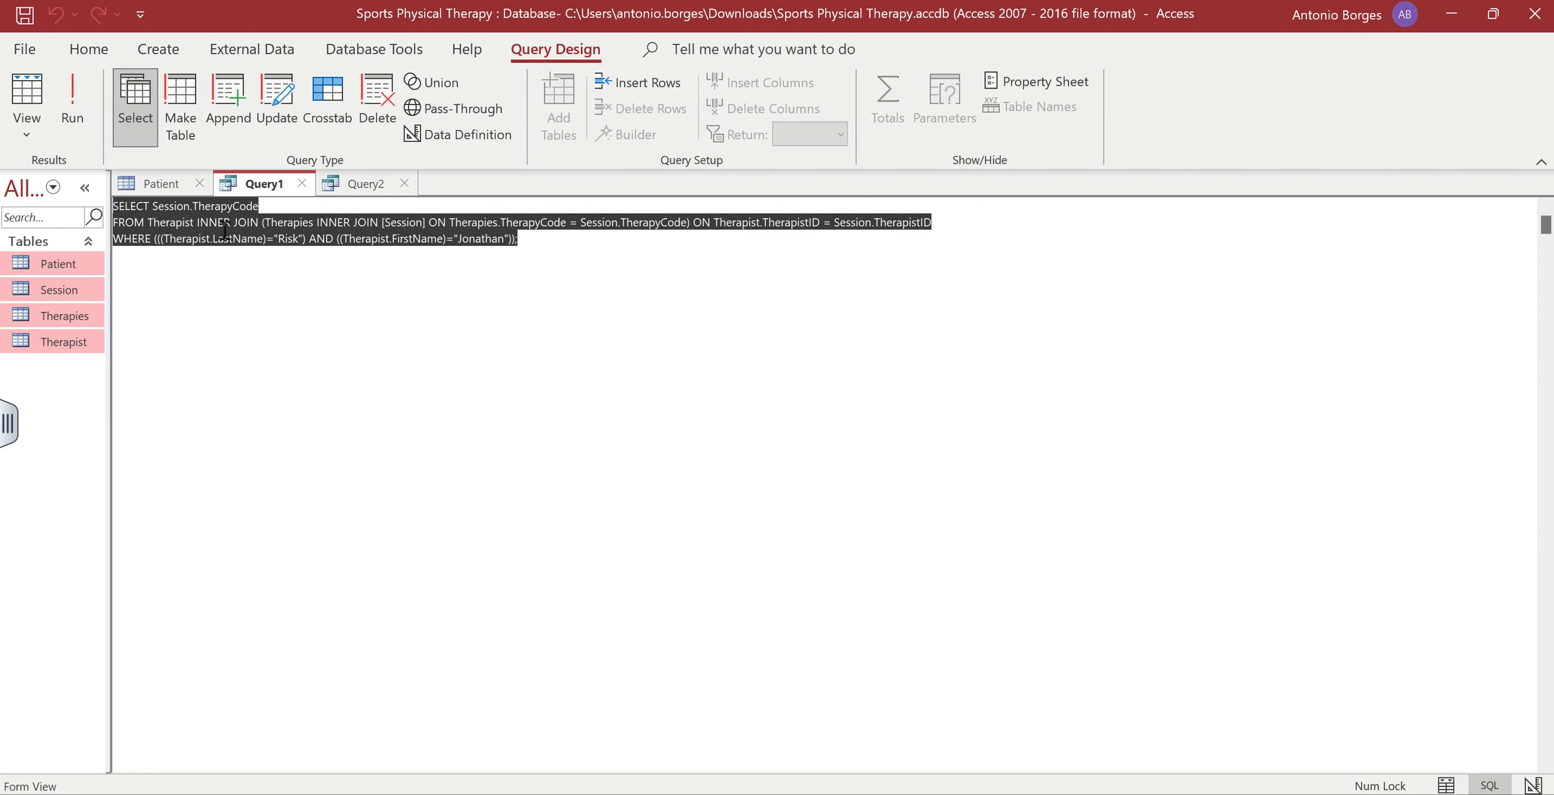
# Paste the copied SELECT statement into the Zoom editor for the criteria of Query2's TherapyCode column
pyautogui.click(341, 187)
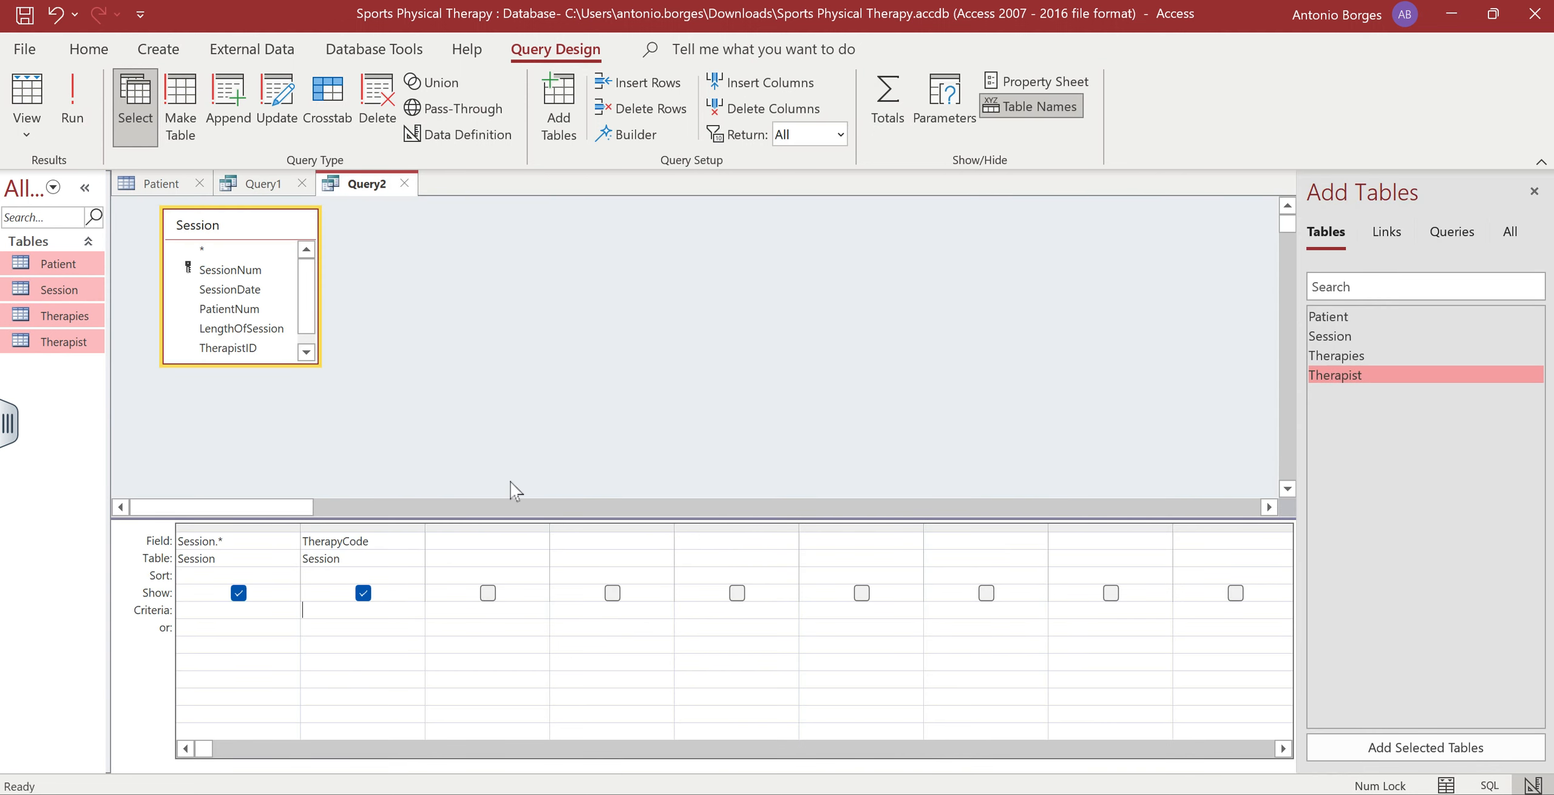
pyautogui.rightClick(364, 609)
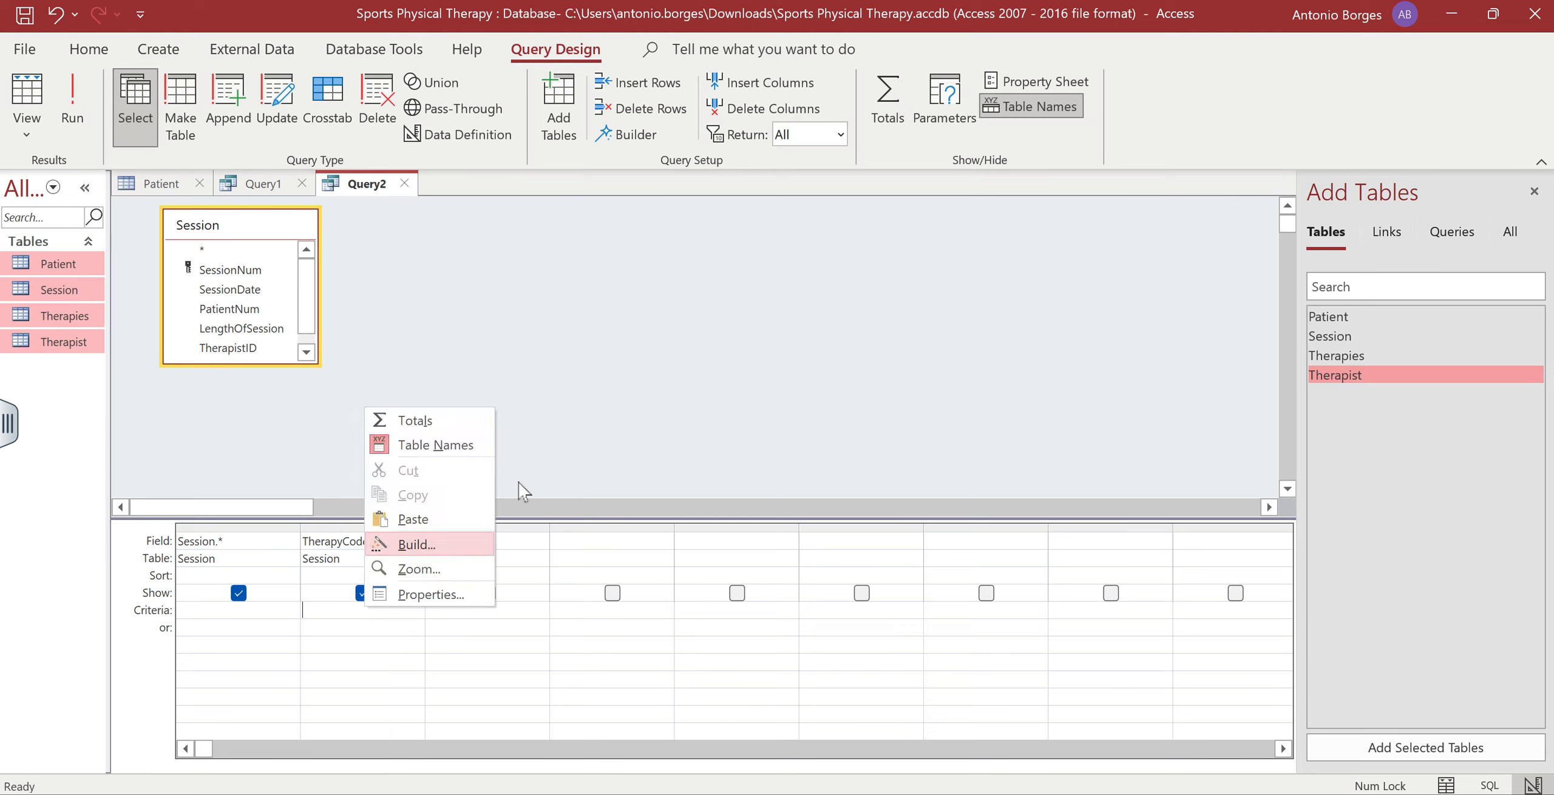
pyautogui.click(410, 570)
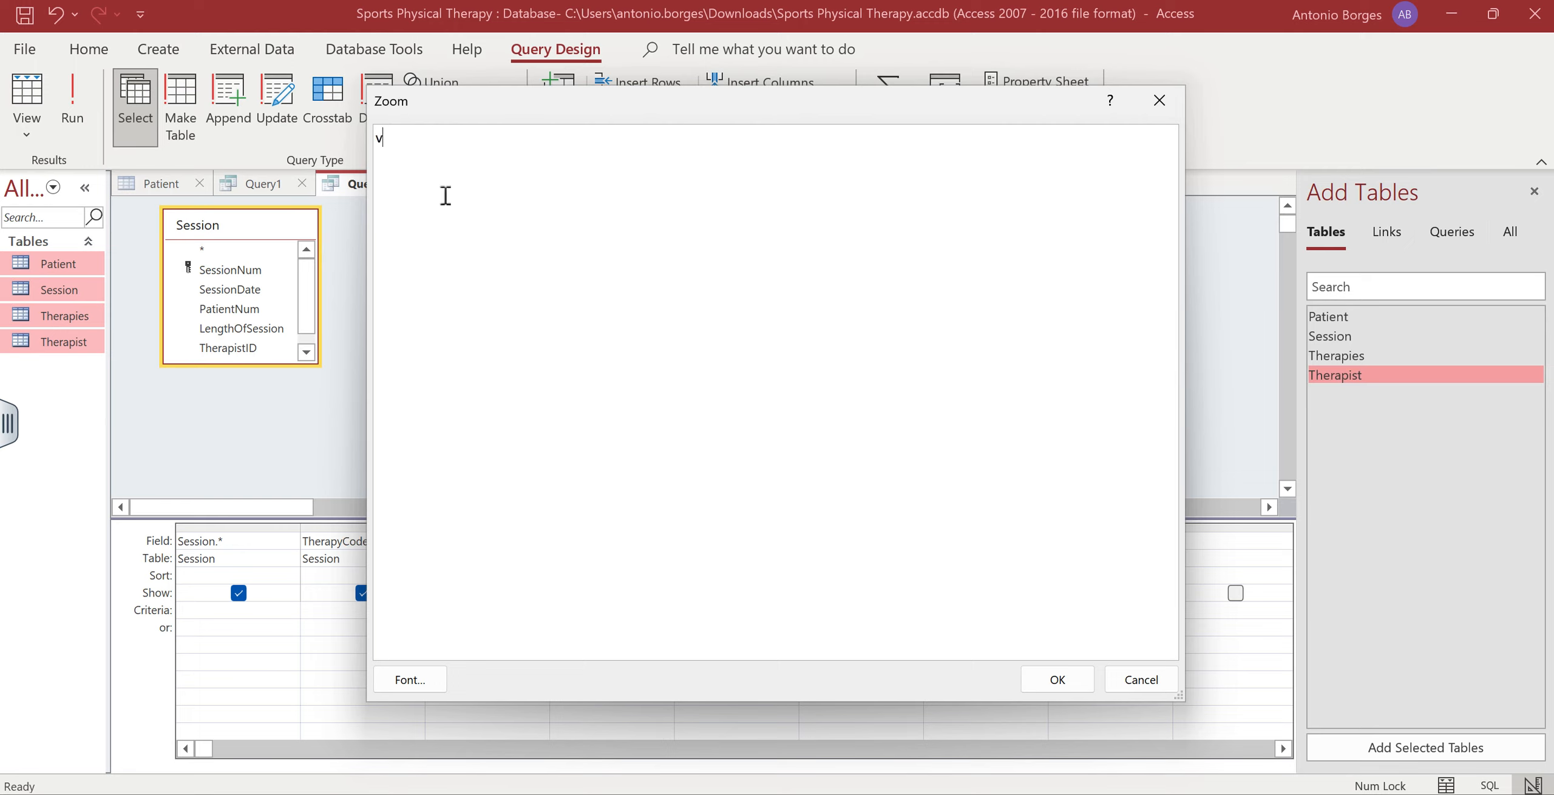
pyautogui.press('BackSpace')
pyautogui.hotkey('ctrl', 'v')
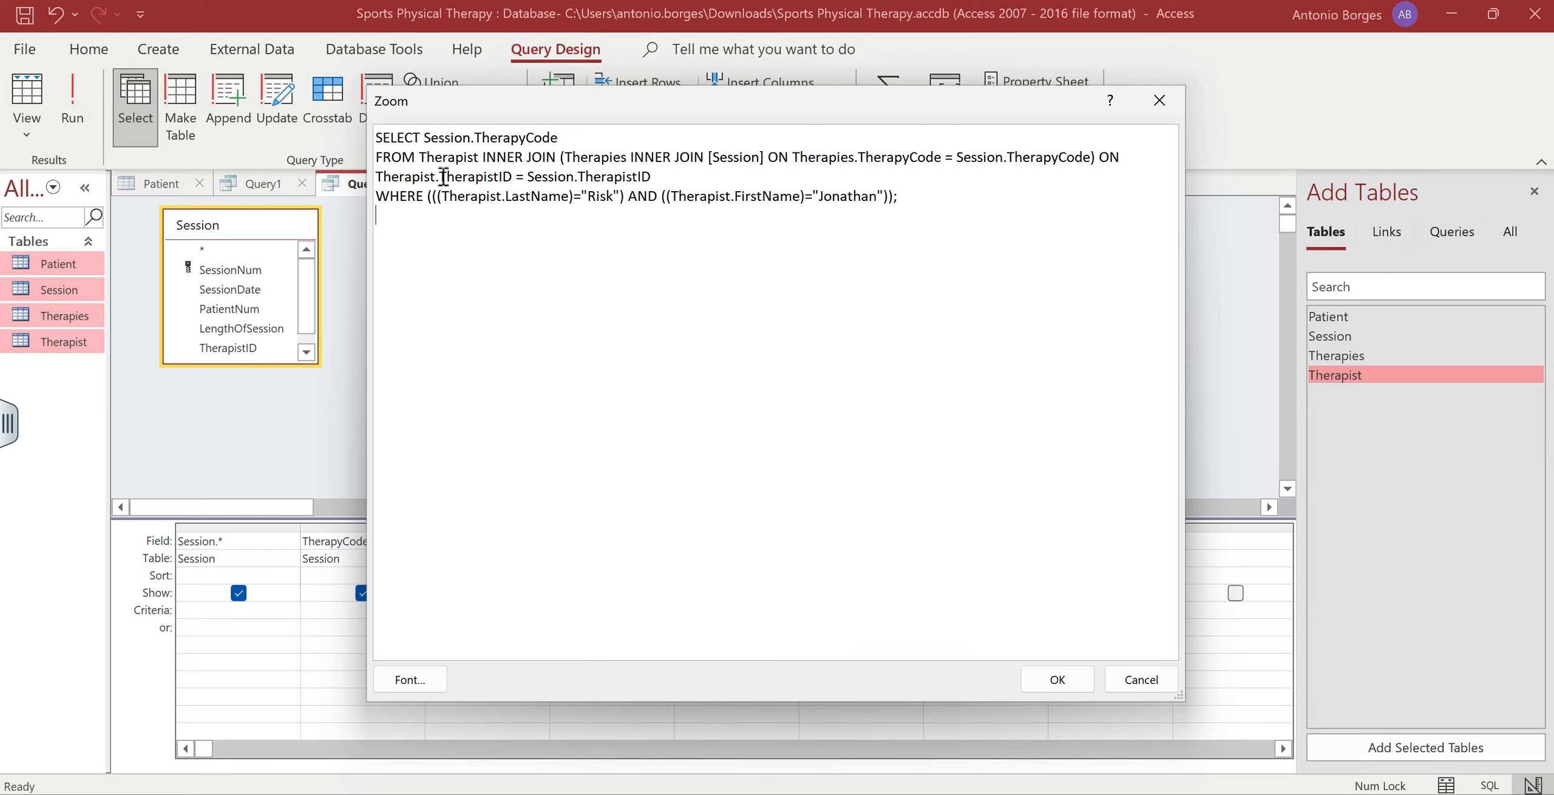
# Enclose the pasted SELECT statement in In ( ) and remove its trailing semicolon
pyautogui.click(370, 143)
pyautogui.click(373, 141)
pyautogui.write('In (')
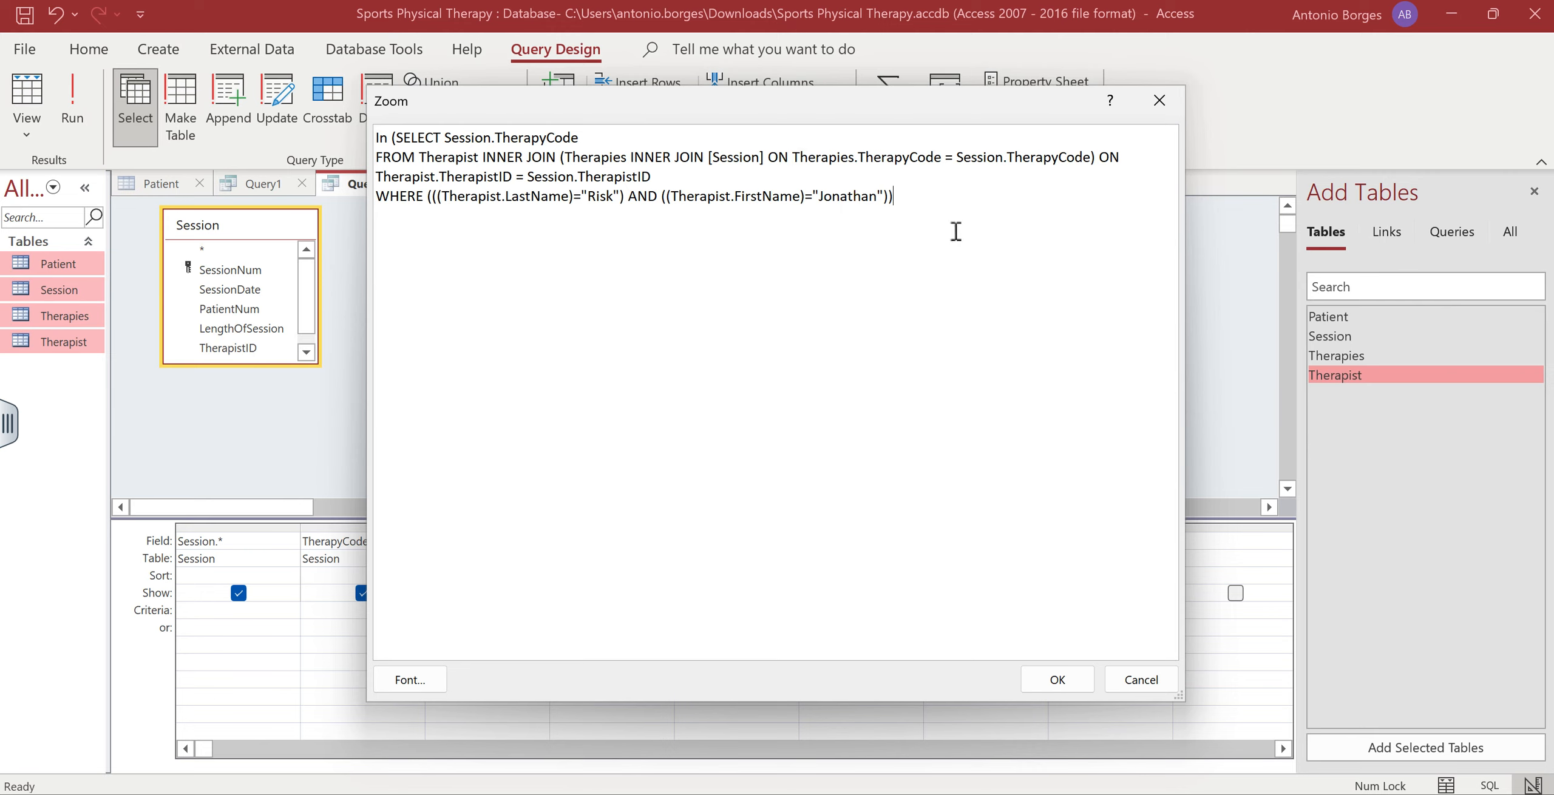
pyautogui.write(')')
# Replace the SELECT statement inside the In parentheses with a fresh paste of Query1's SQL, and delete its trailing semicolon
pyautogui.click(394, 136)
pyautogui.click(395, 233)
pyautogui.moveTo(922, 191); pyautogui.dragTo(395, 137)
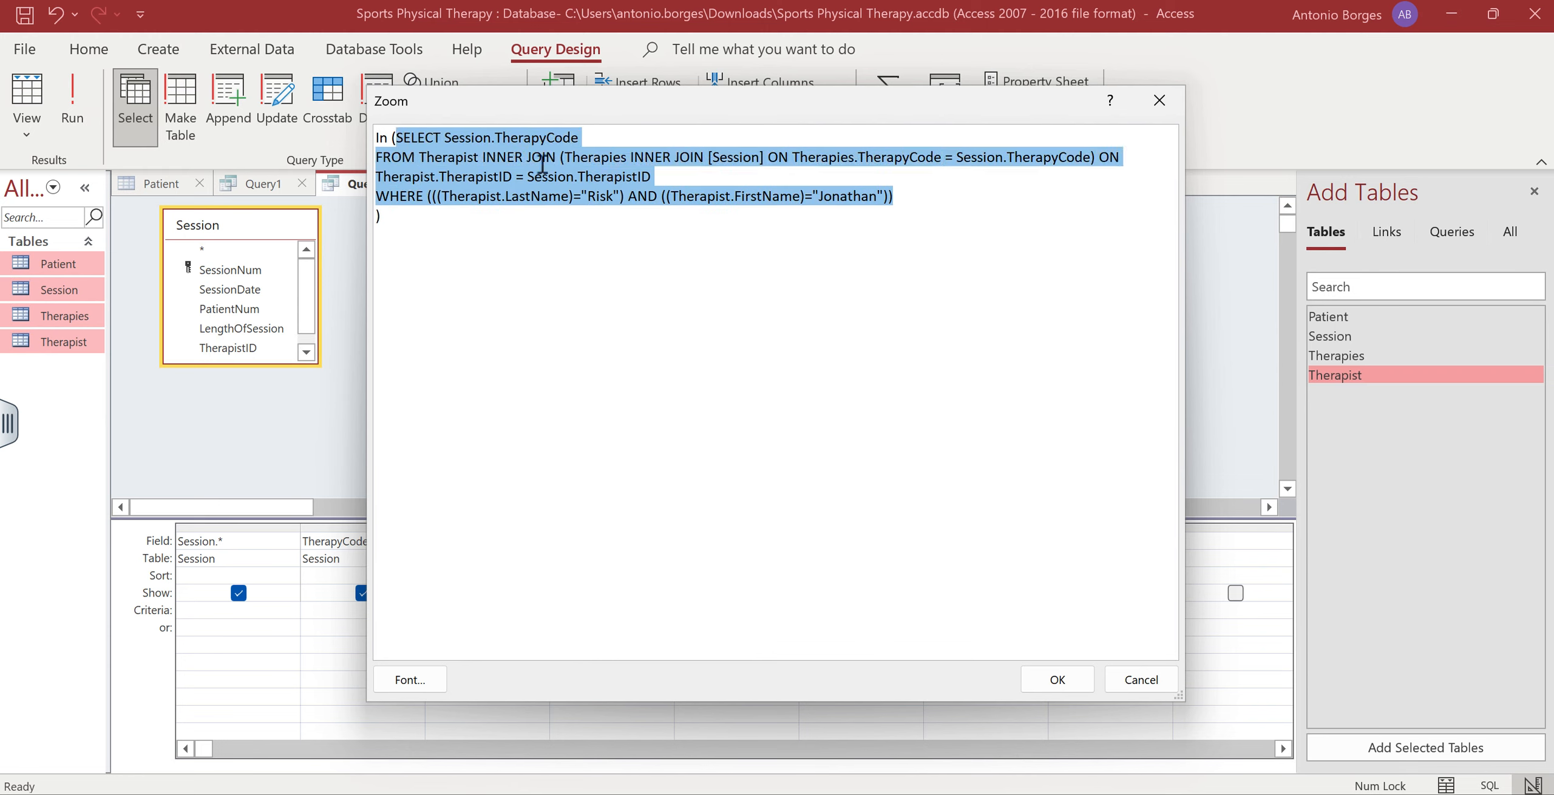
pyautogui.press('Delete')
pyautogui.press('Return')
pyautogui.hotkey('ctrl', 'v')
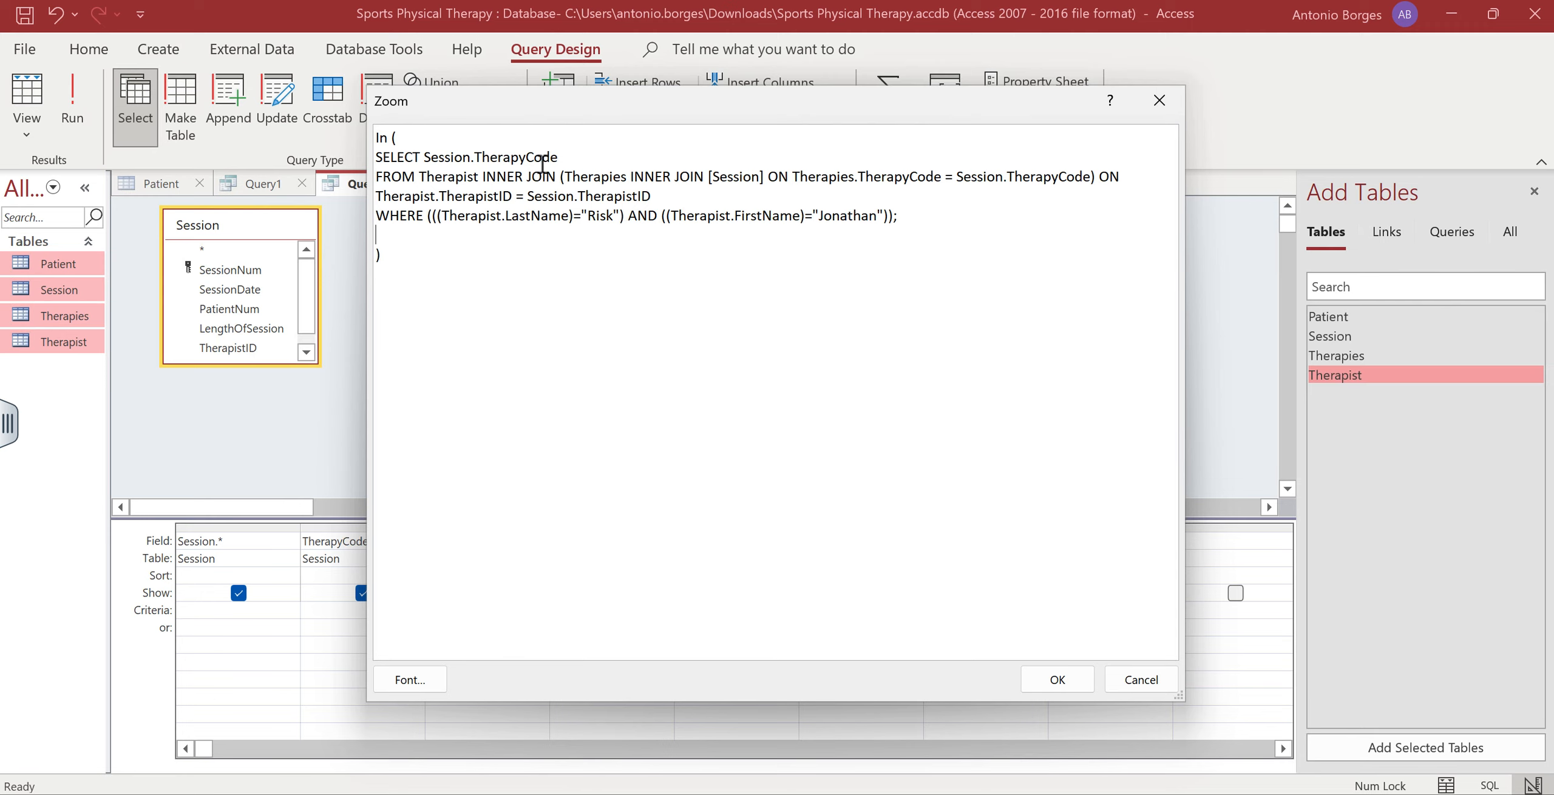
pyautogui.press('BackSpace')
pyautogui.press('BackSpace')
# Apply the nested criteria to the TherapyCode column and run Query2
pyautogui.click(1061, 677)
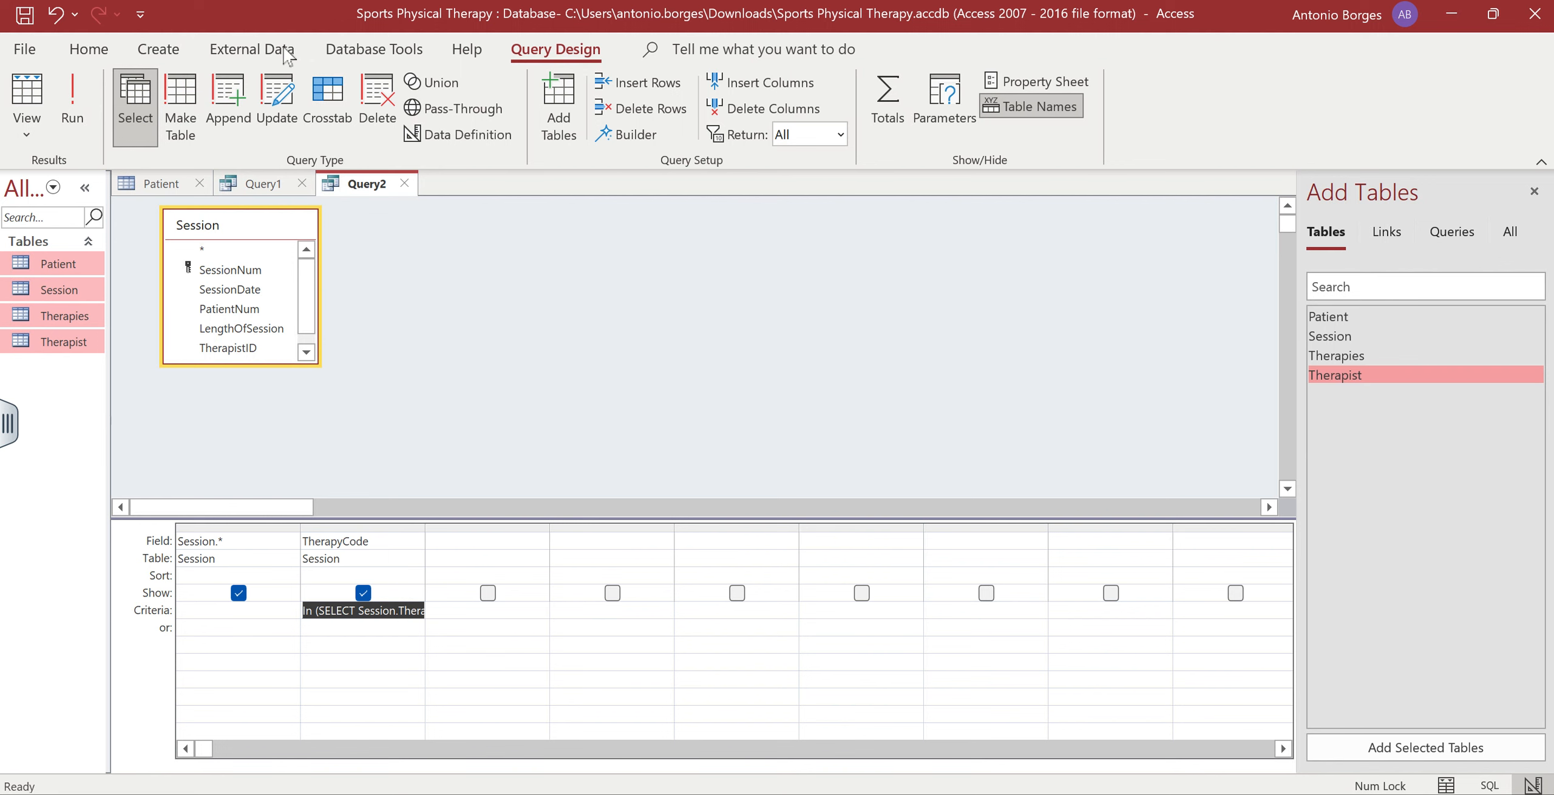
pyautogui.click(79, 112)
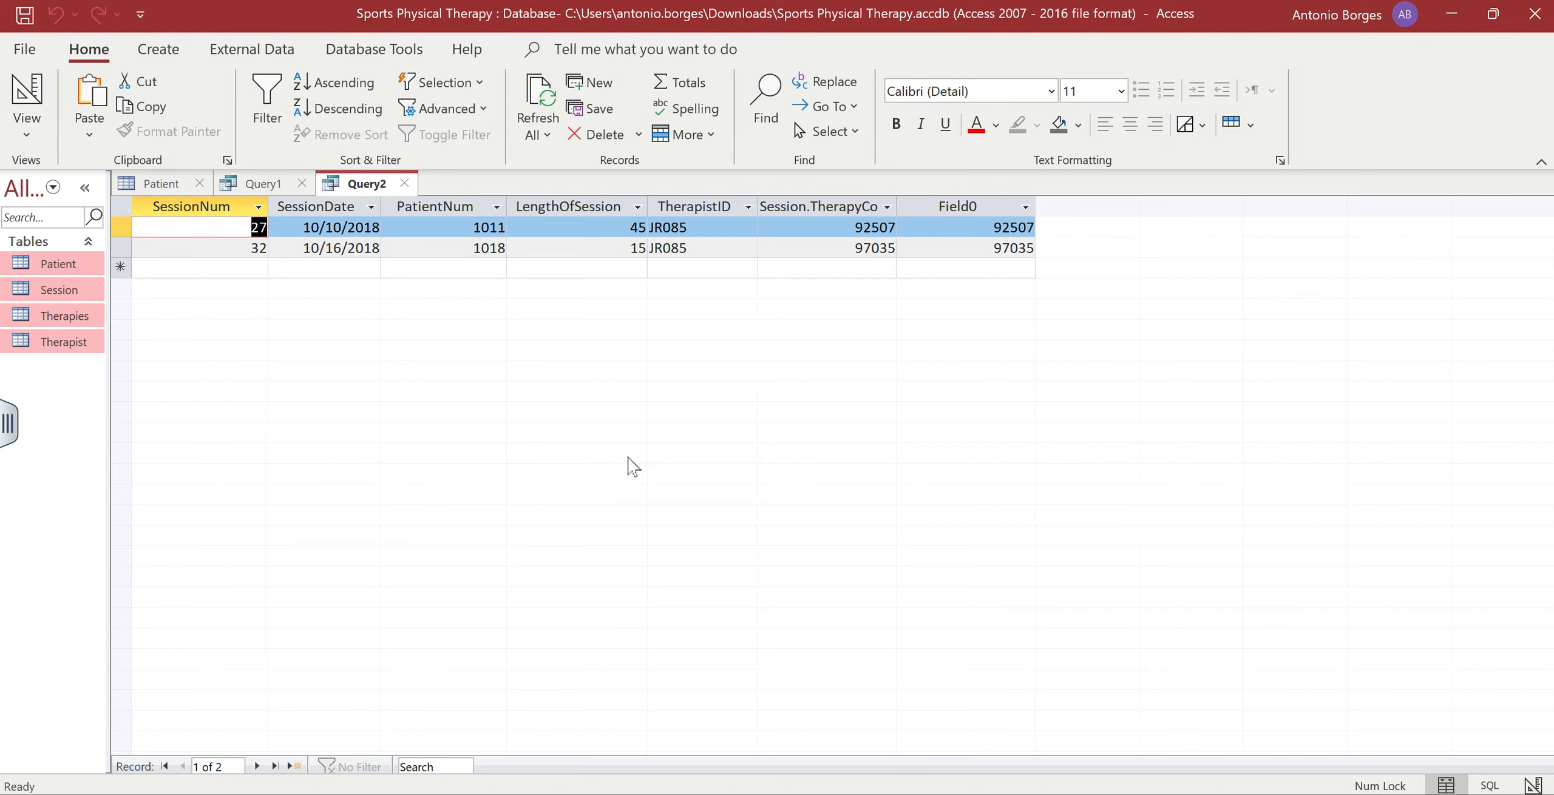
pyautogui.press('super+shift+5')
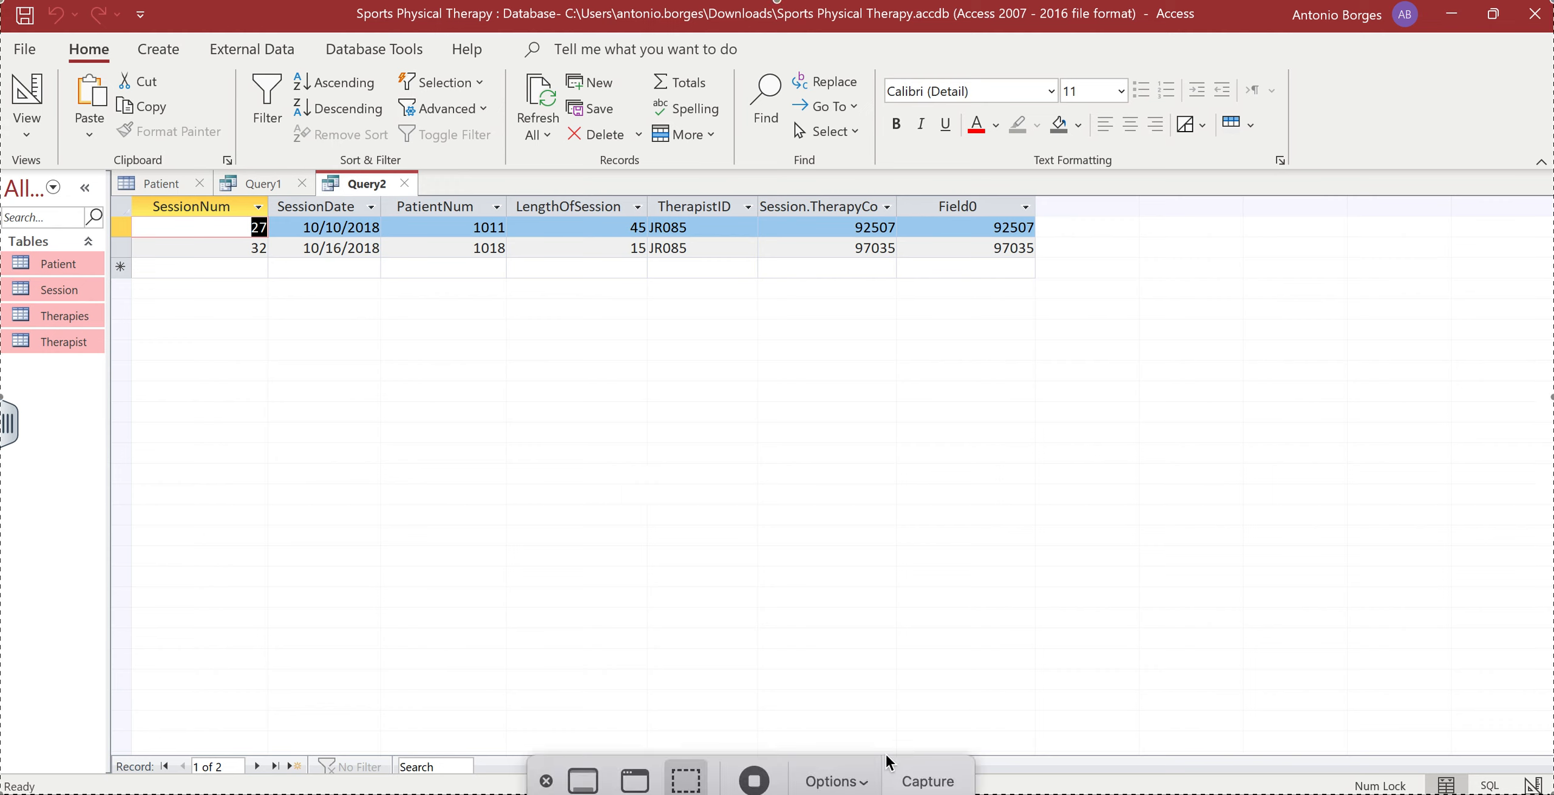